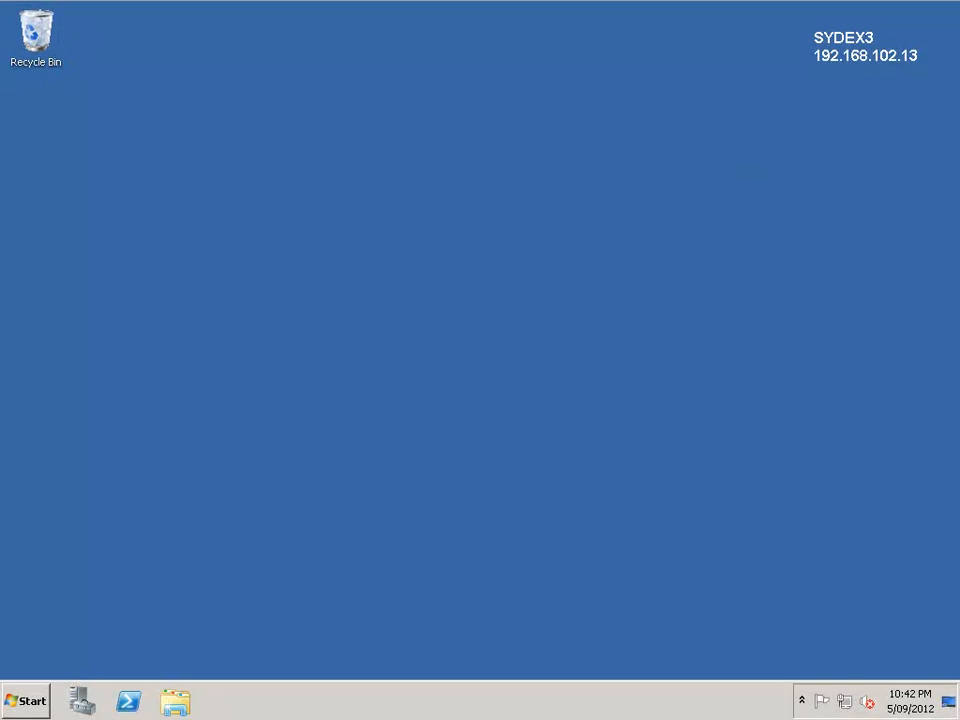
Shut down the SYDEX3 server and confirm the remote shutdown.
left_click(28, 701)
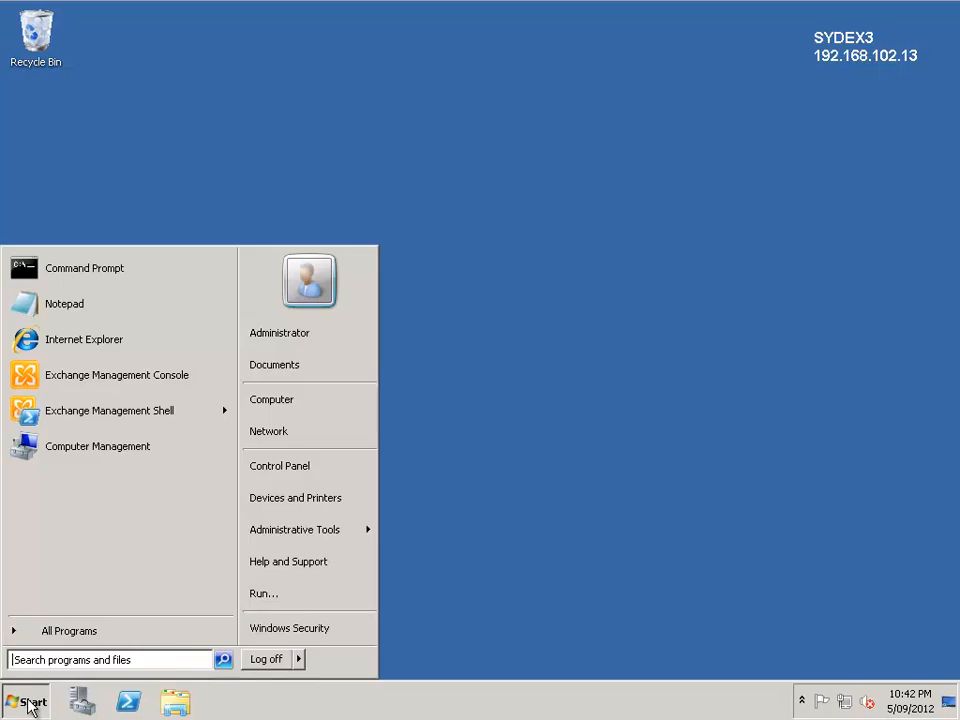
left_click(298, 660)
left_click(343, 659)
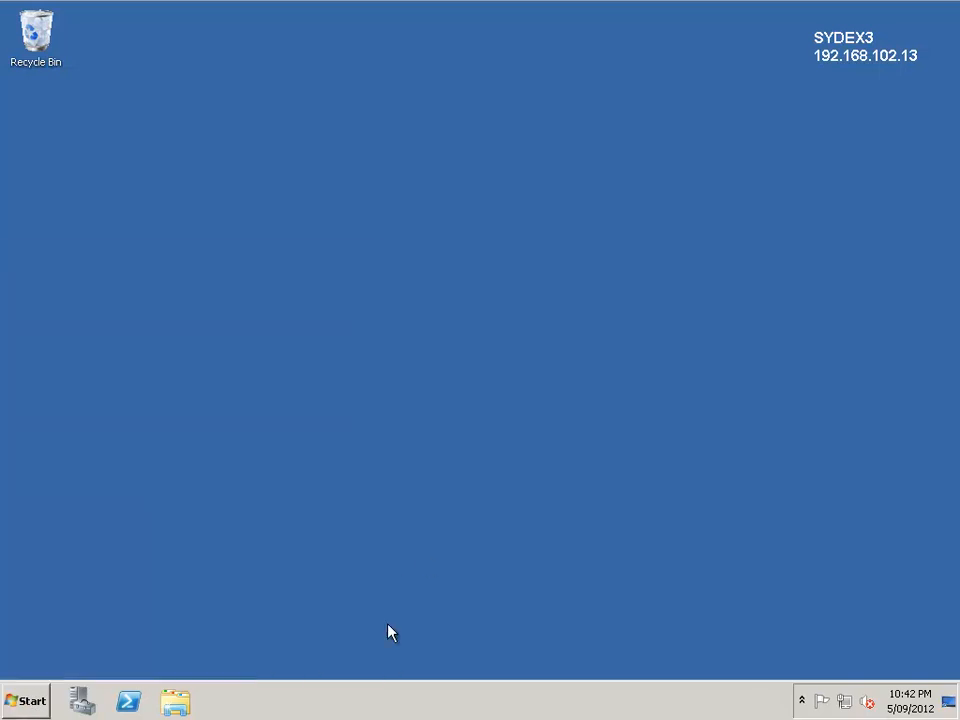
left_click(366, 356)
left_click(490, 407)
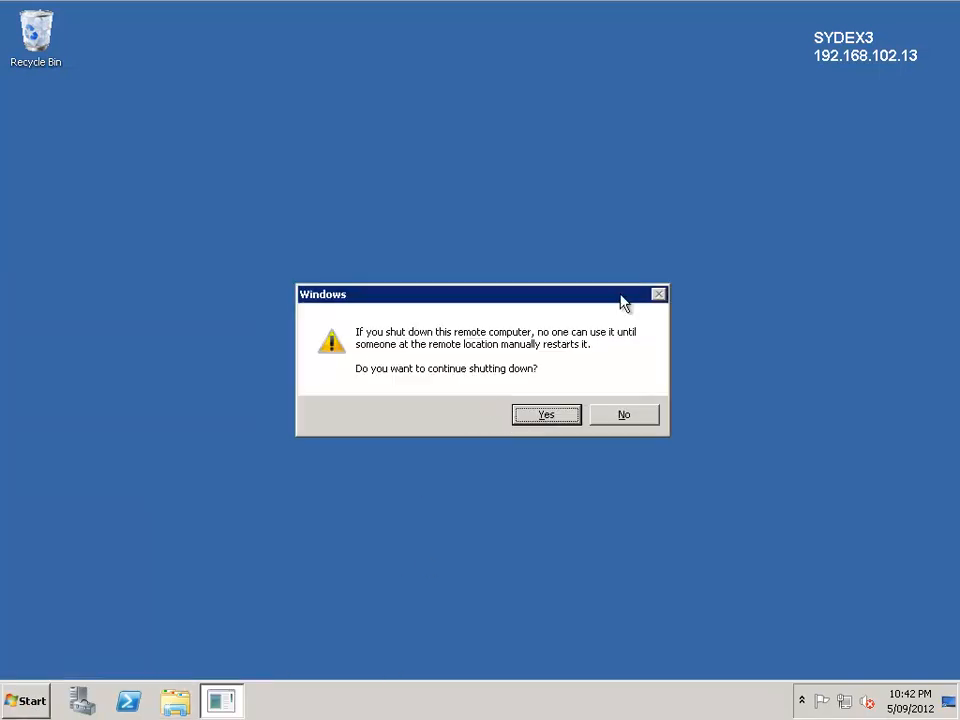
left_click(542, 418)
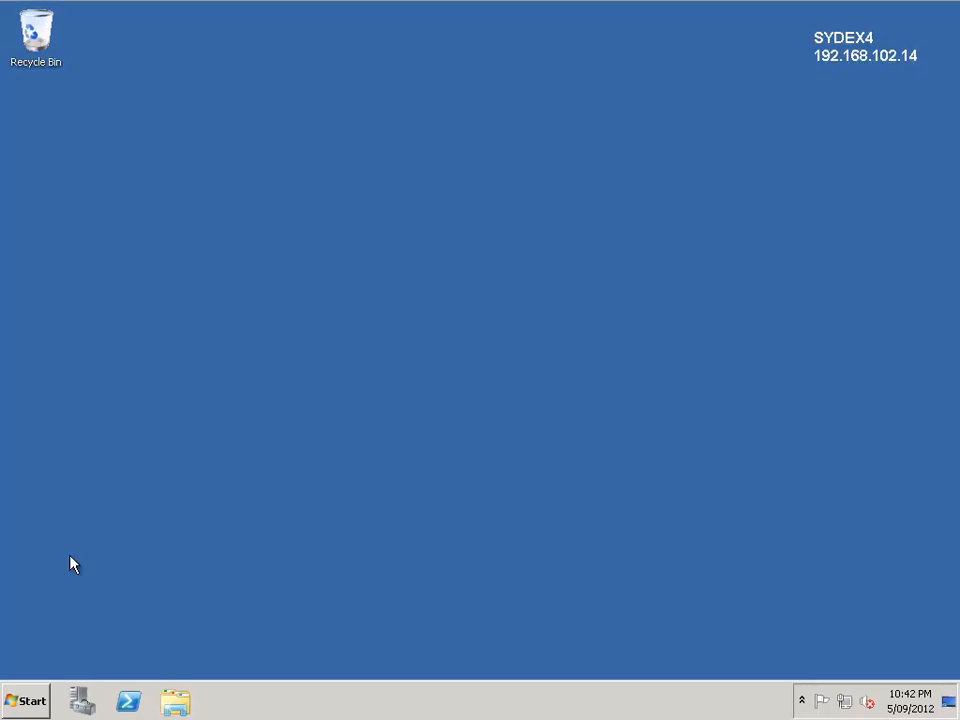
Shut down the SYDEX4 server and confirm the remote shutdown.
left_click(12, 706)
mouse_move(305, 668)
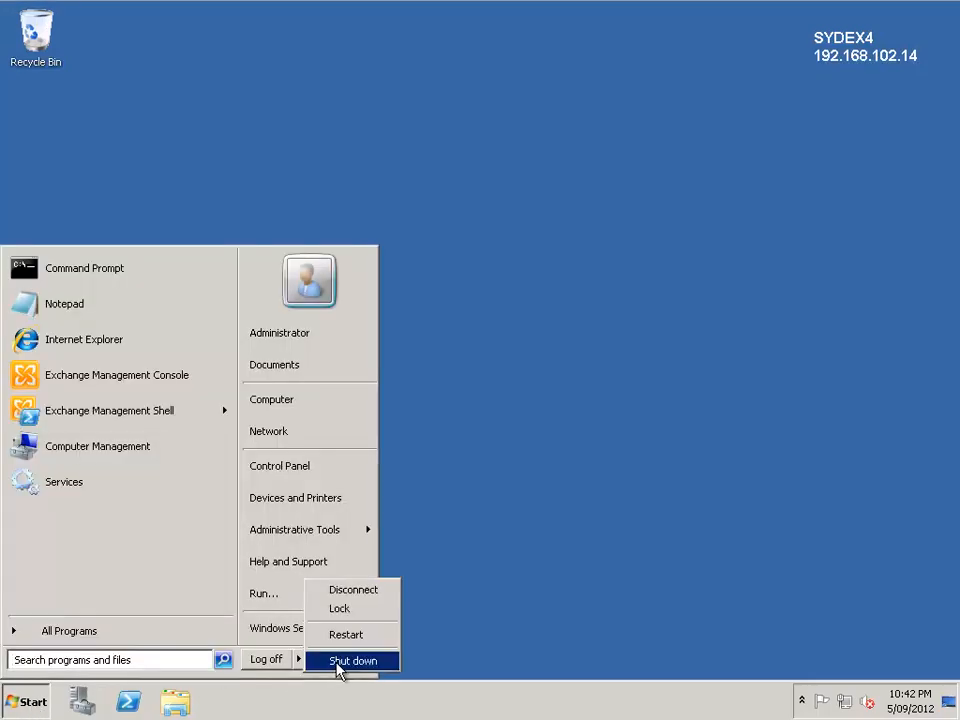
left_click(341, 663)
left_click(358, 349)
left_click(487, 410)
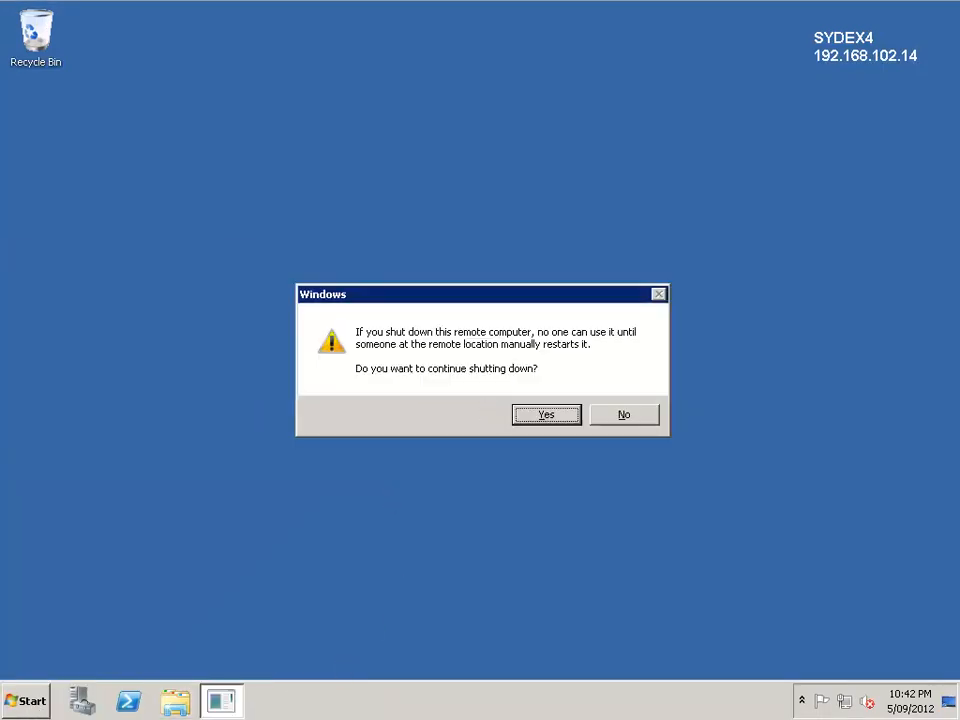
left_click(538, 410)
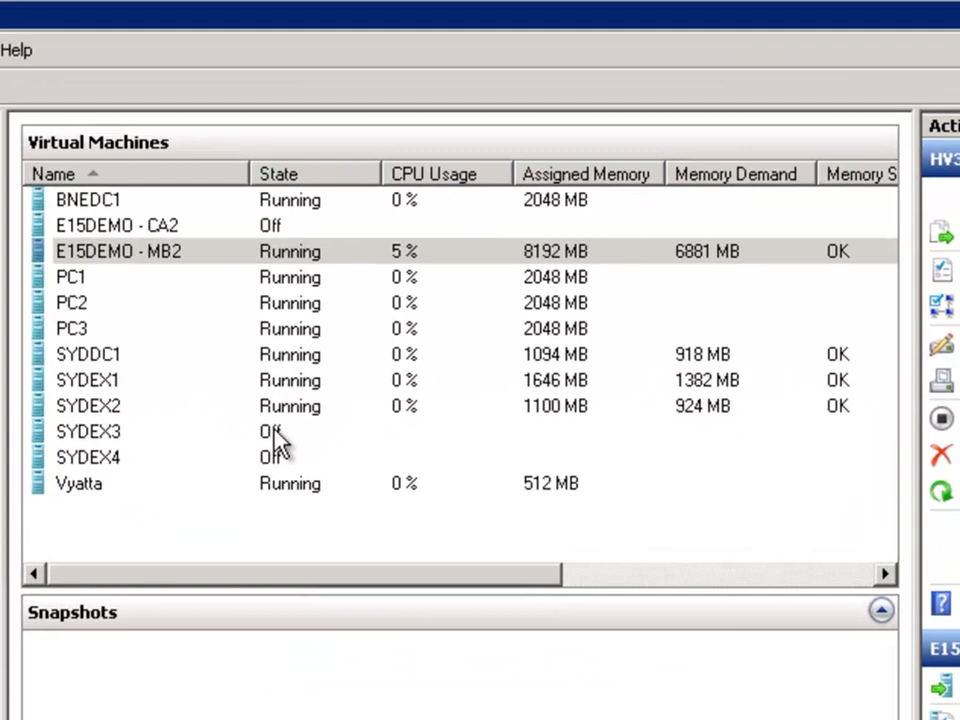
In Hyper-V Manager, add a new virtual network of type Private on the HV3 host.
left_click(275, 431)
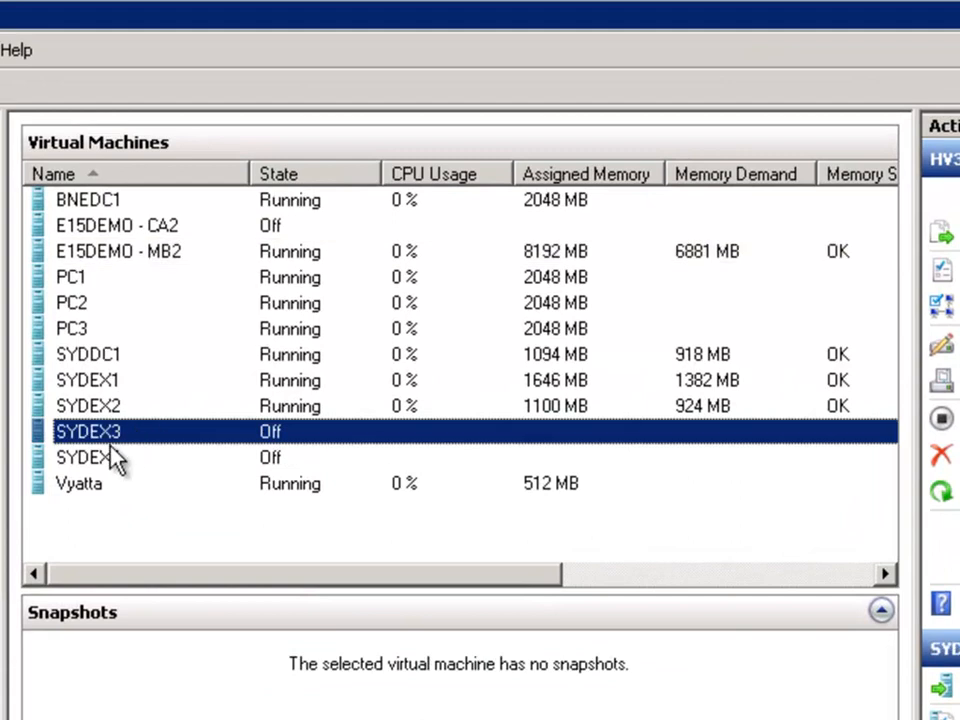
left_click(191, 456)
left_click(130, 436)
left_click(739, 304)
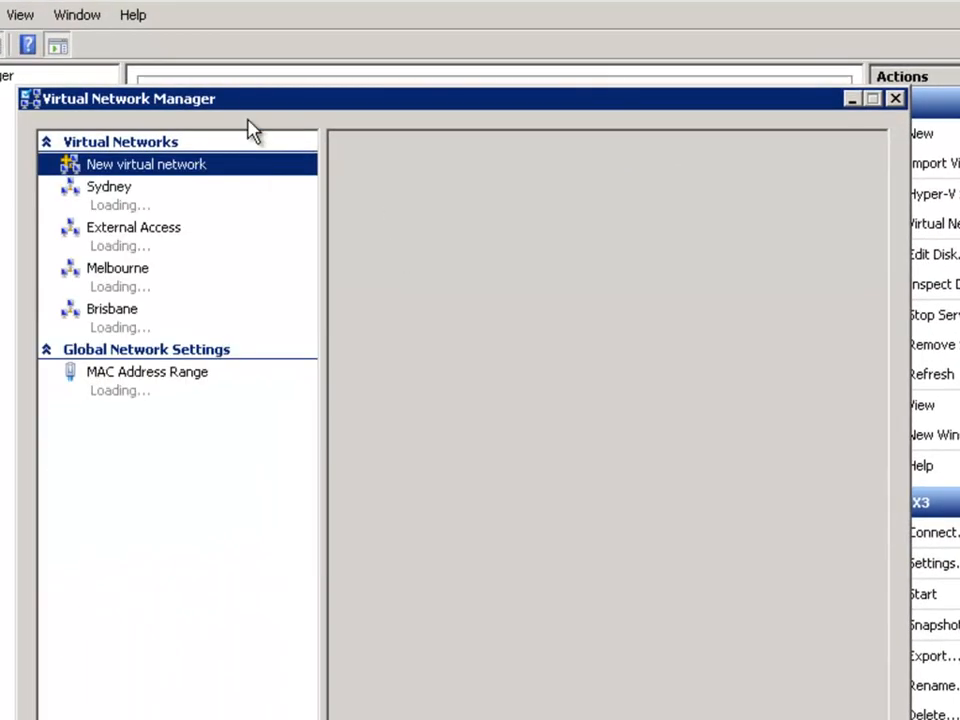
left_click_drag(246, 107, 189, 24)
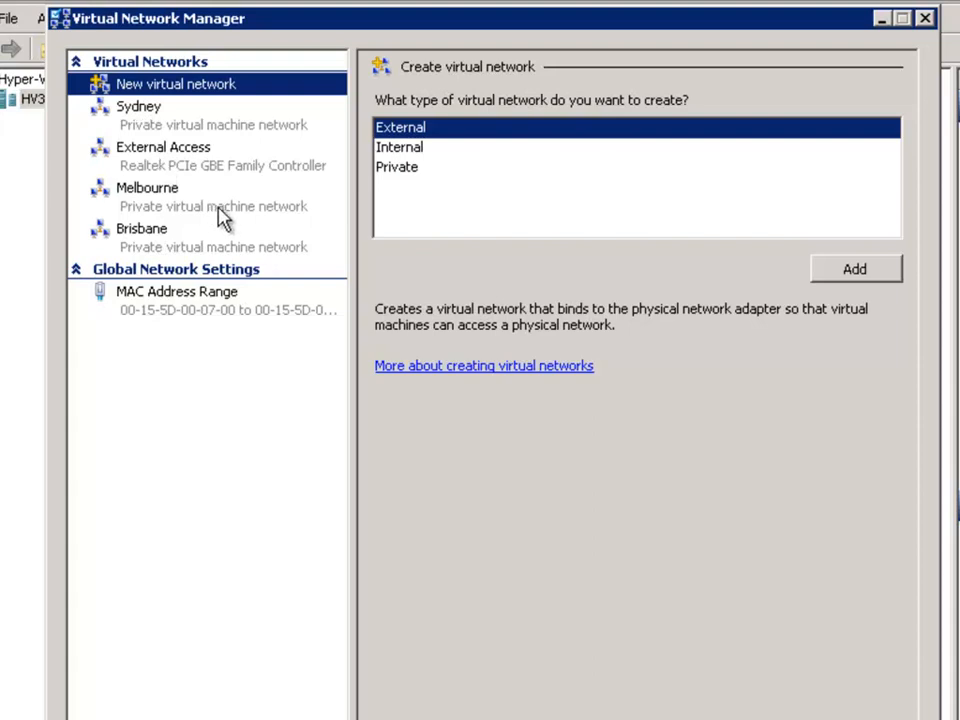
left_click(407, 168)
left_click(851, 270)
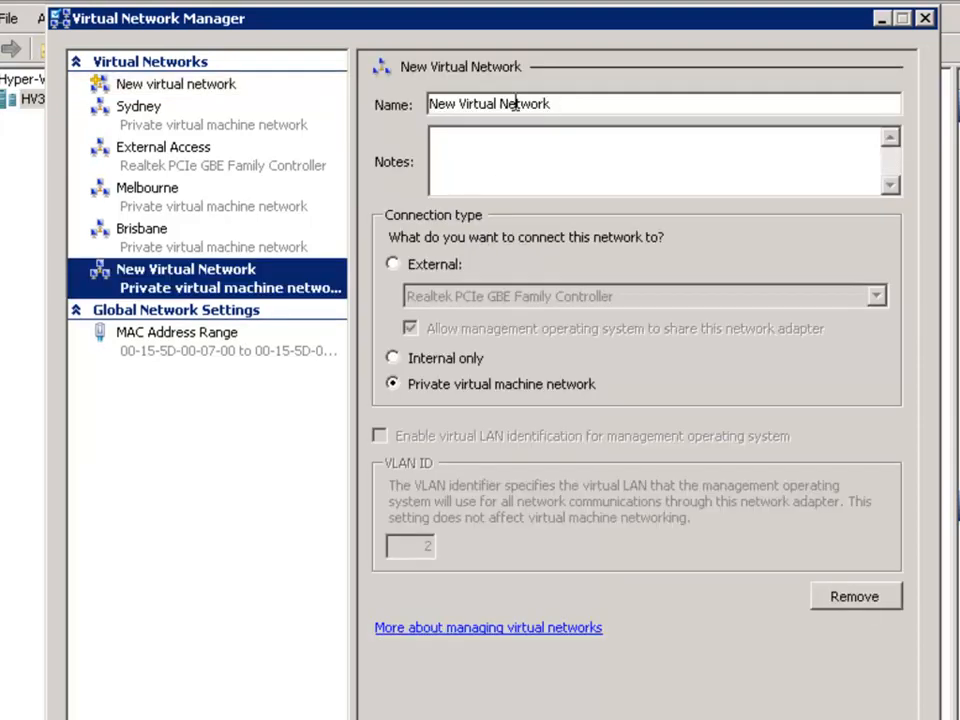
Name the new private virtual network "Sydney - Replication" and save it.
left_click_drag(566, 104, 385, 107)
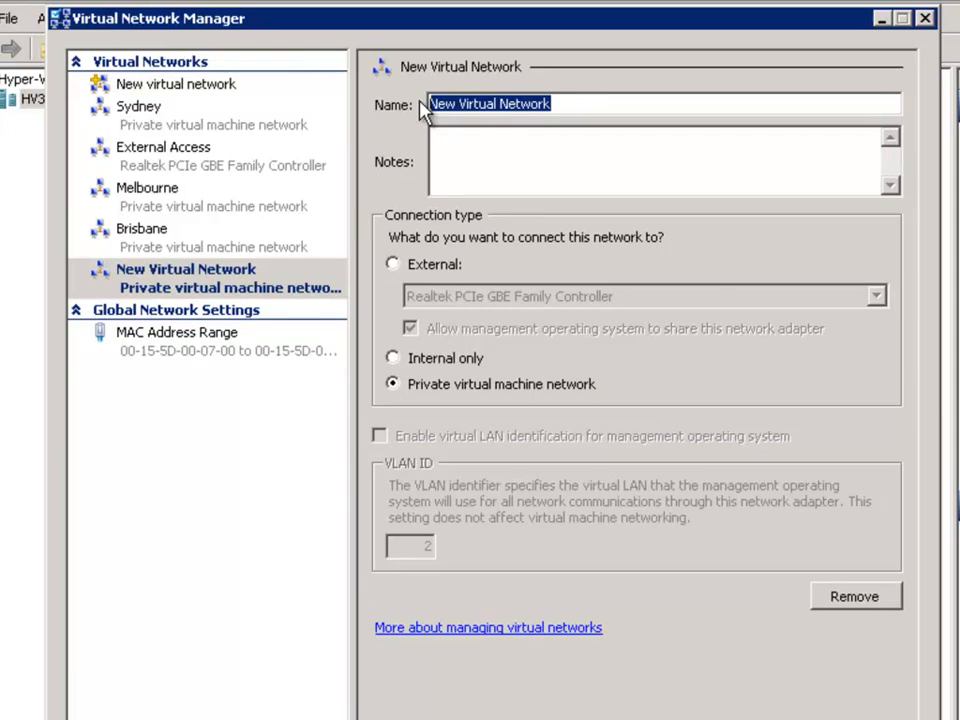
type("Sydney ")
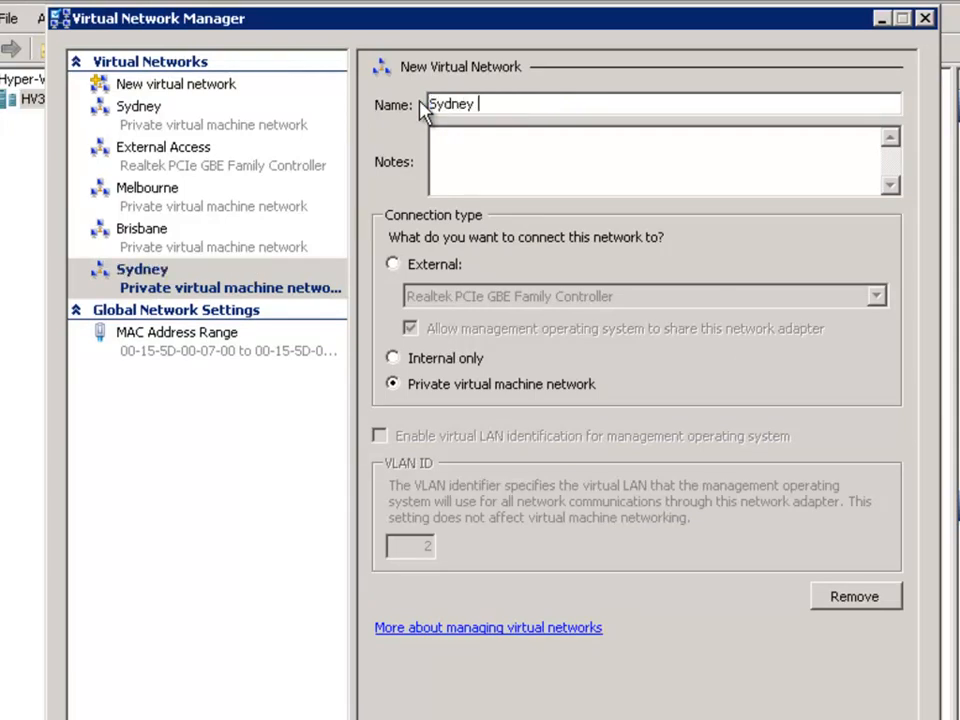
type("- Replication")
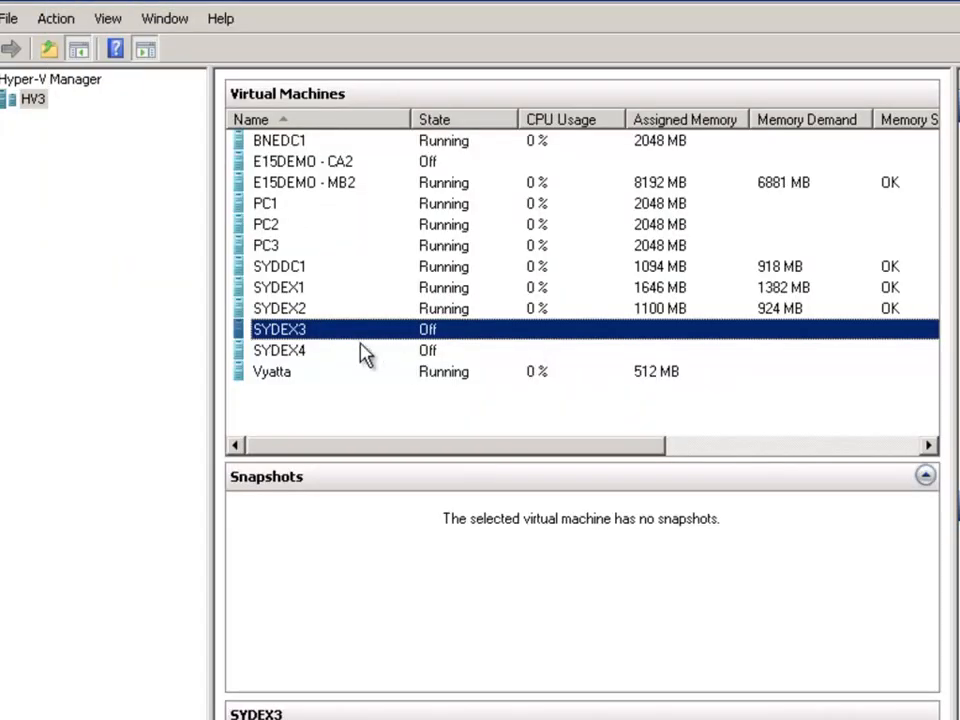
Add a second network adapter to the SYDEX3 virtual machine, connect it to "Sydney - Replication" and apply the settings.
right_click(330, 343)
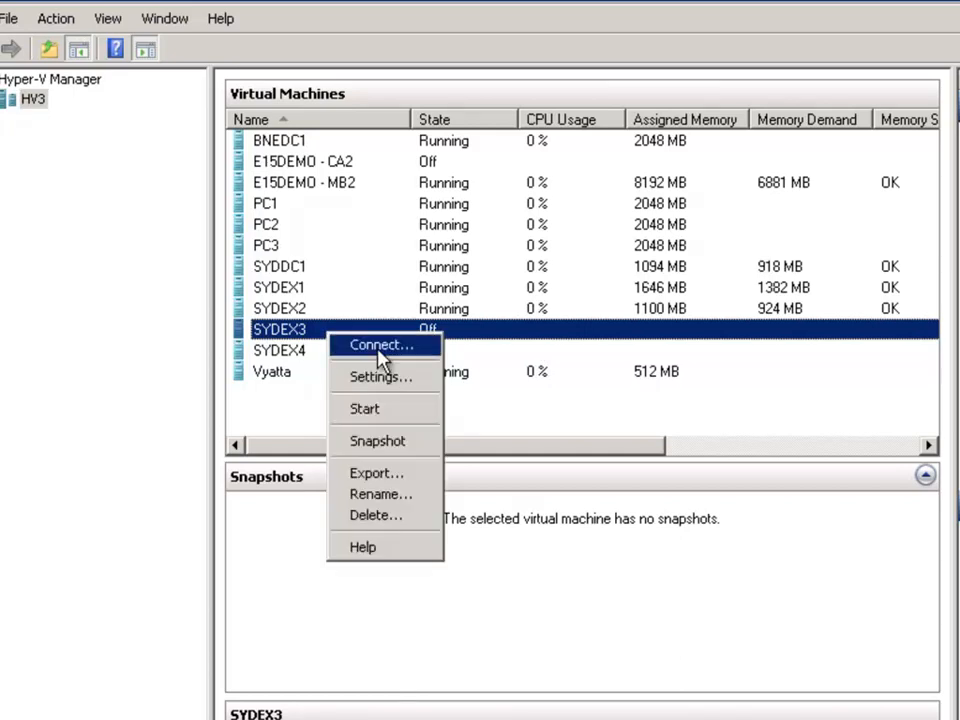
left_click(362, 378)
left_click_drag(294, 111, 221, 37)
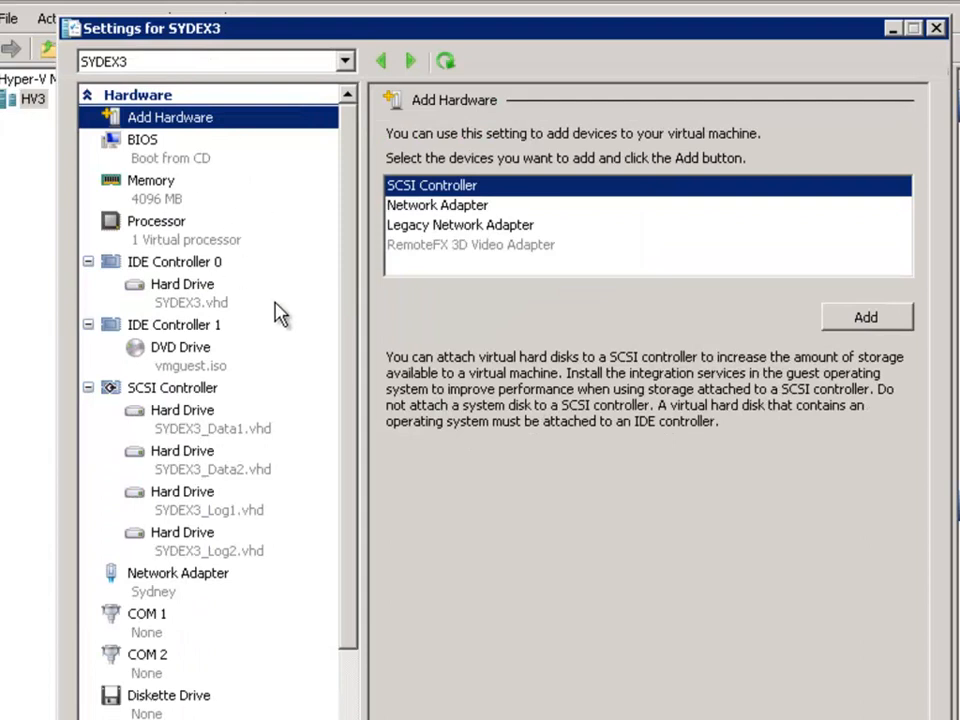
left_click(432, 206)
left_click(872, 322)
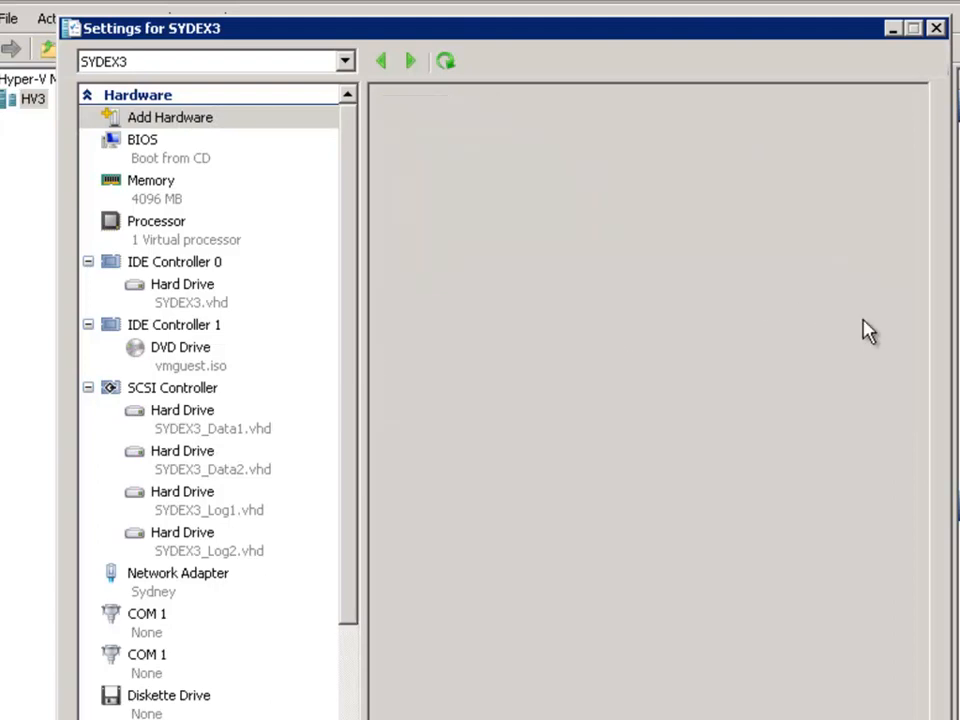
left_click(492, 183)
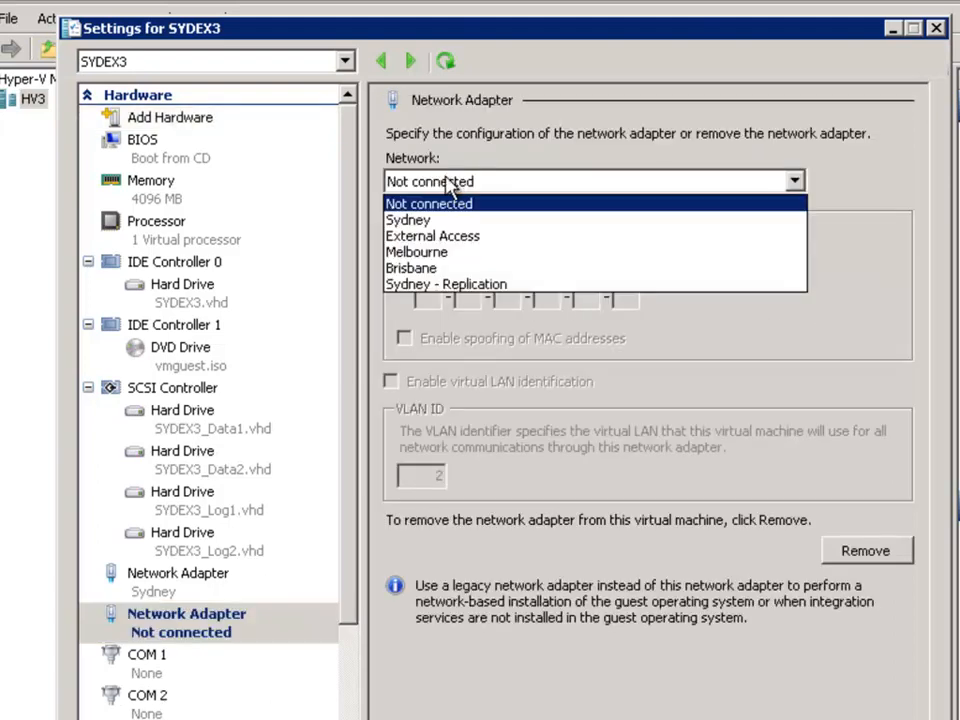
left_click(456, 284)
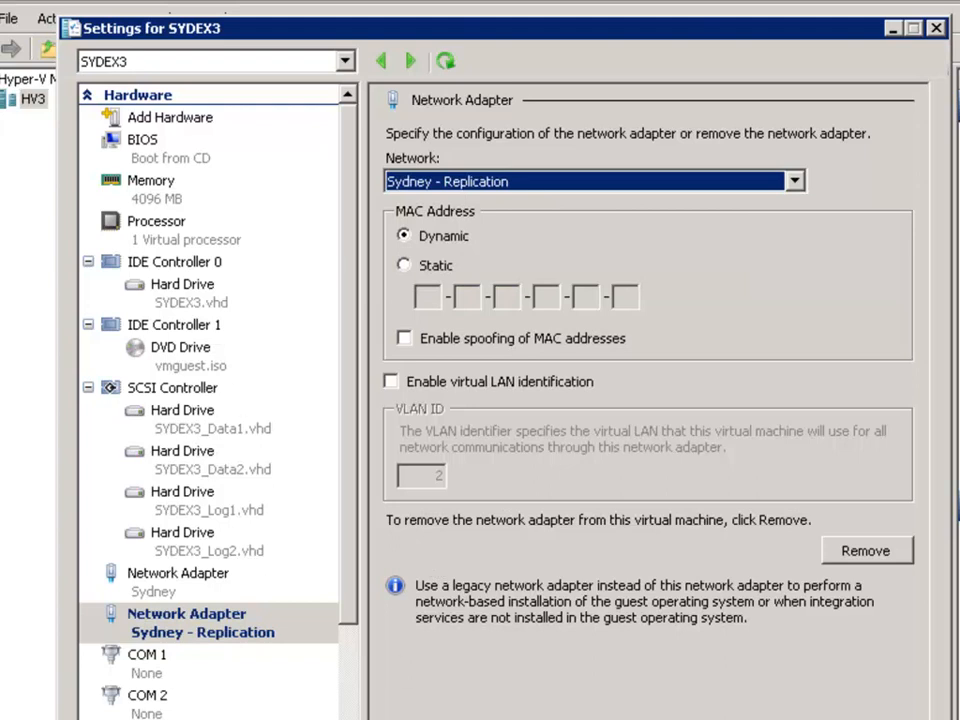
left_click(885, 719)
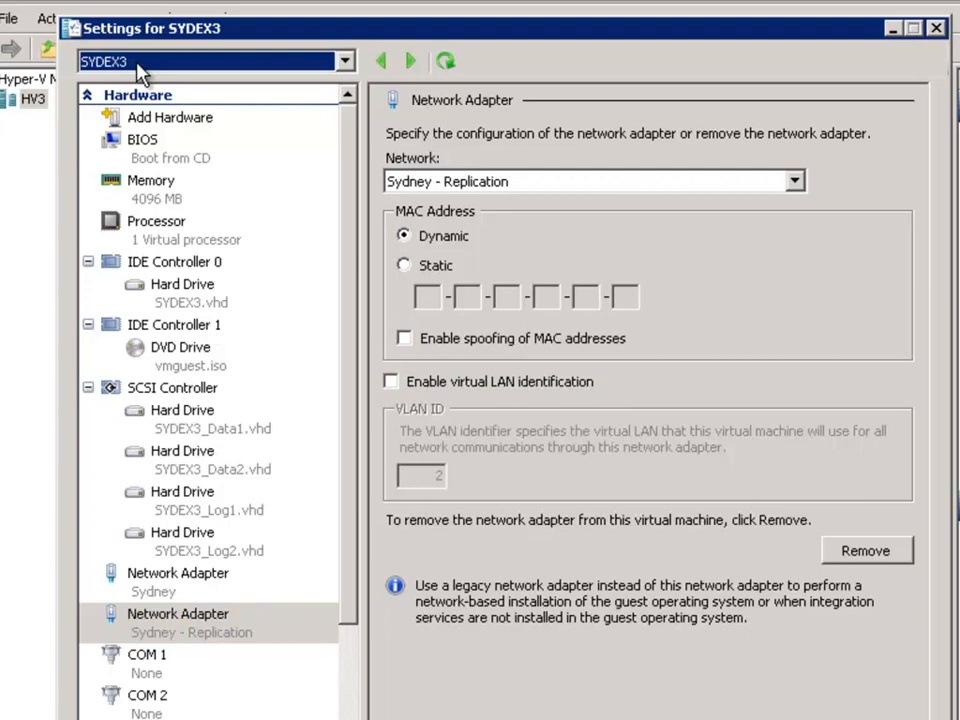
Add a second network adapter to the SYDEX4 virtual machine, connect it to "Sydney - Replication" and save the settings.
left_click(138, 68)
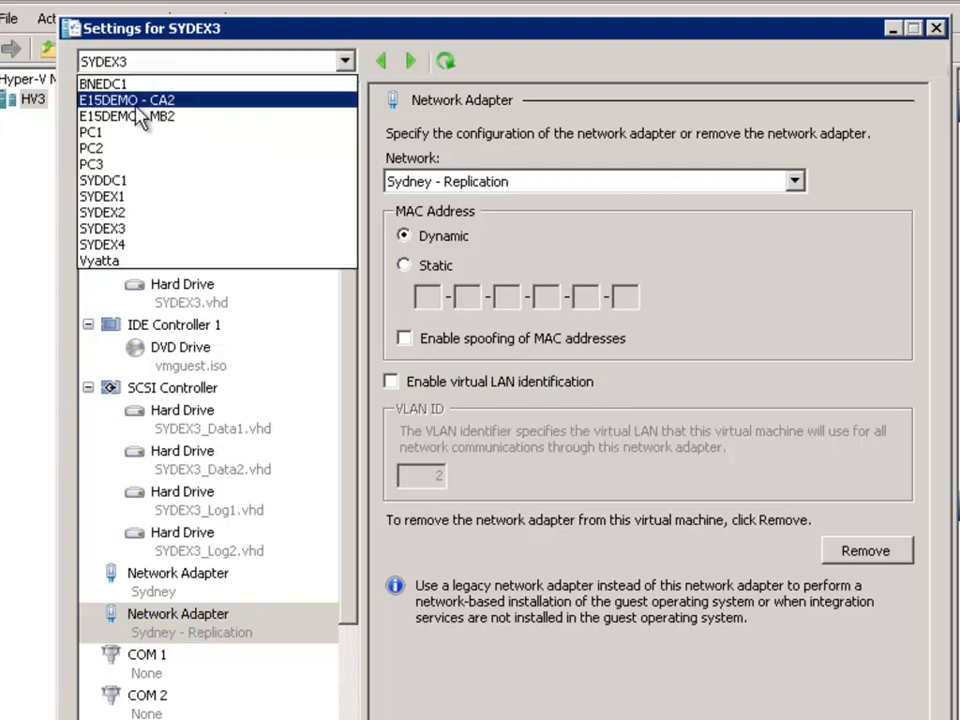
left_click(110, 244)
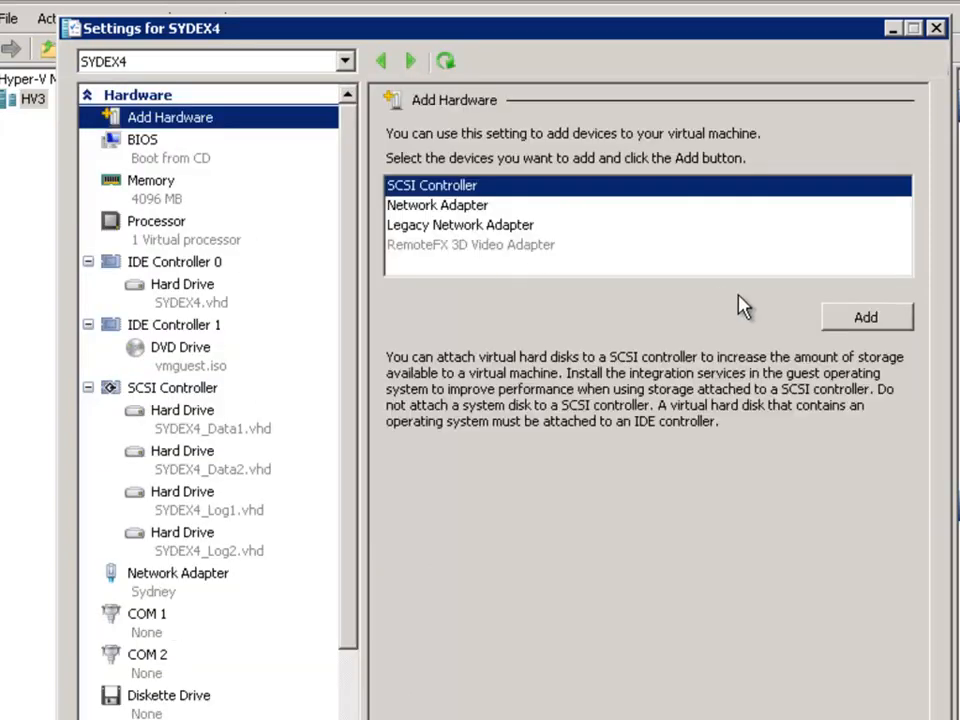
left_click(477, 205)
left_click(855, 322)
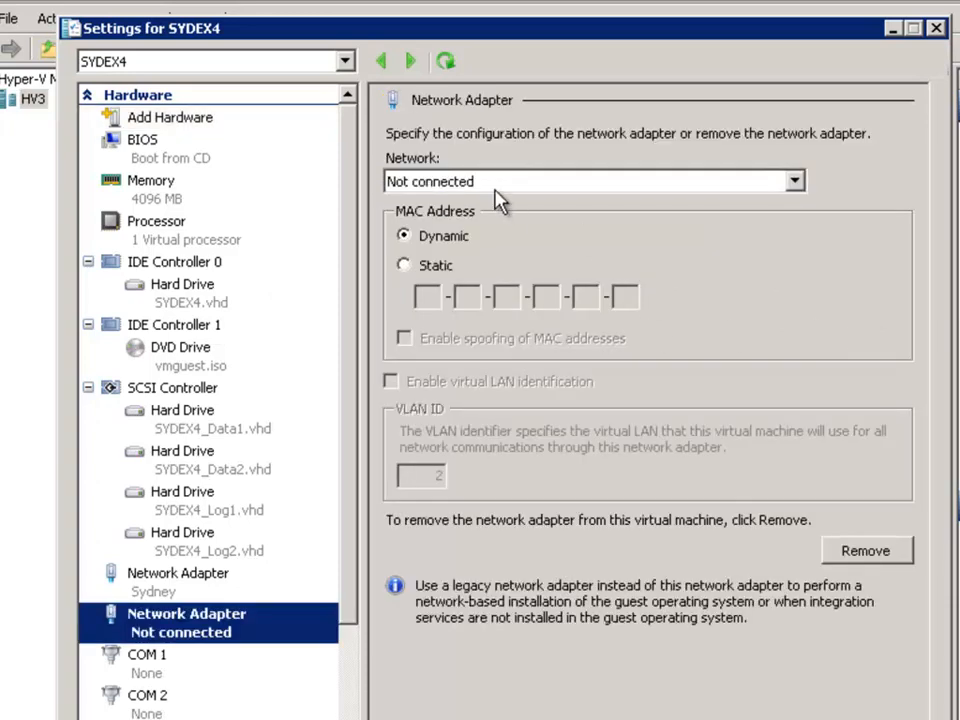
left_click(510, 183)
left_click(441, 286)
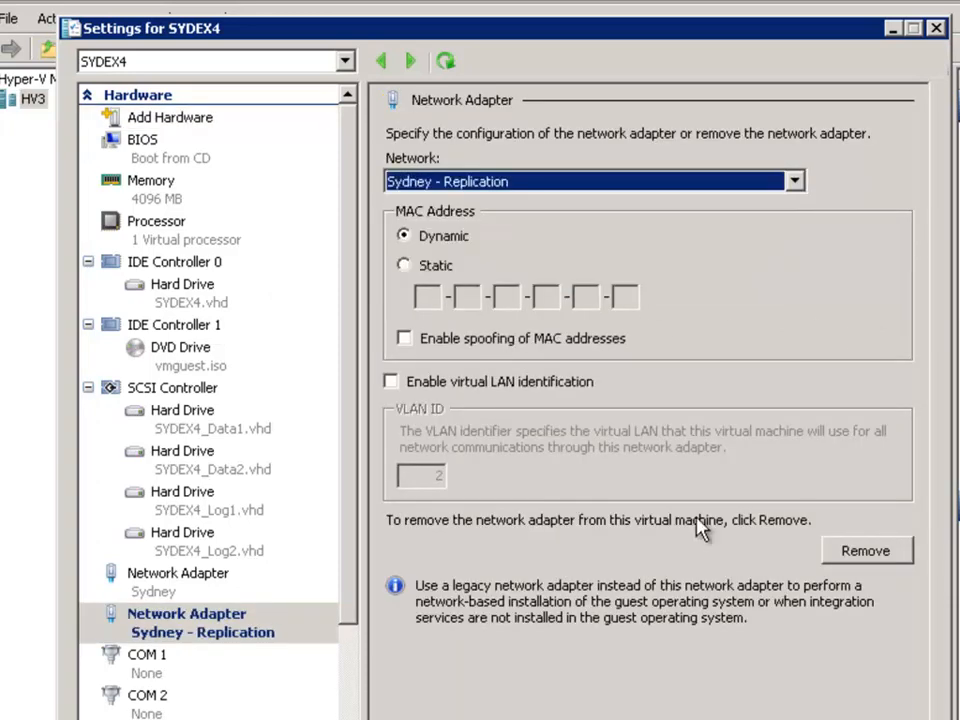
left_click(207, 62)
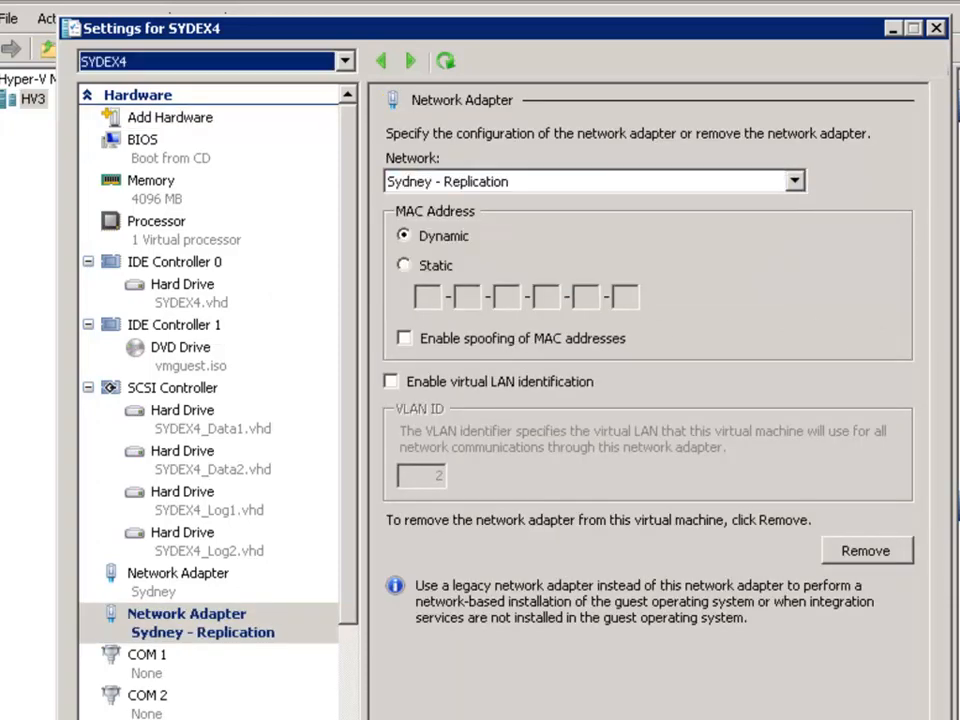
key("Return")
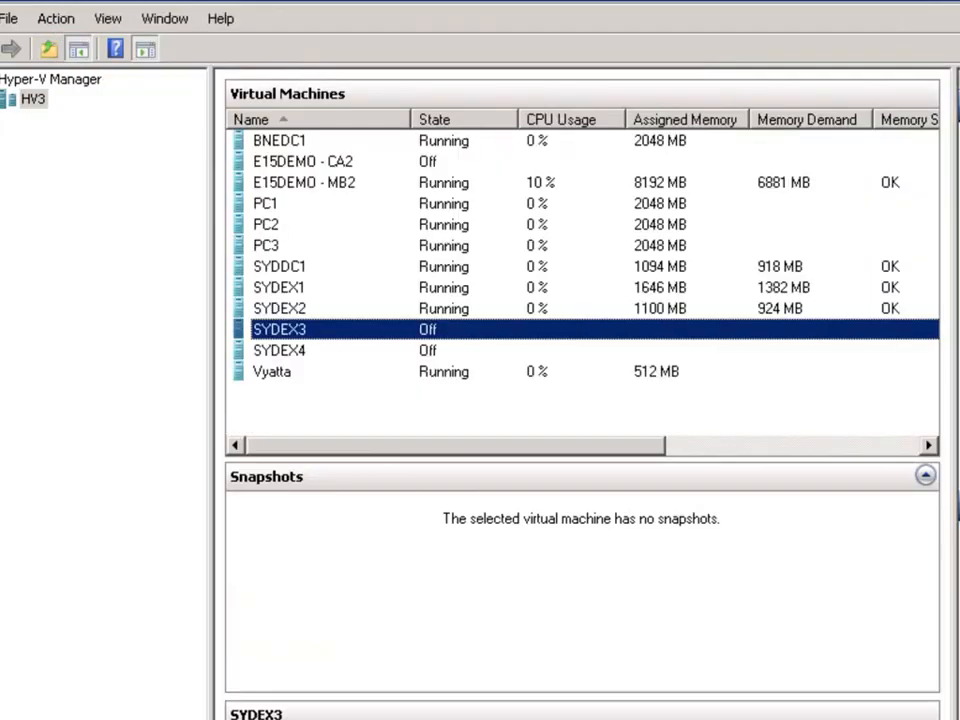
Start the SYDEX3 and SYDEX4 virtual machines.
right_click(332, 336)
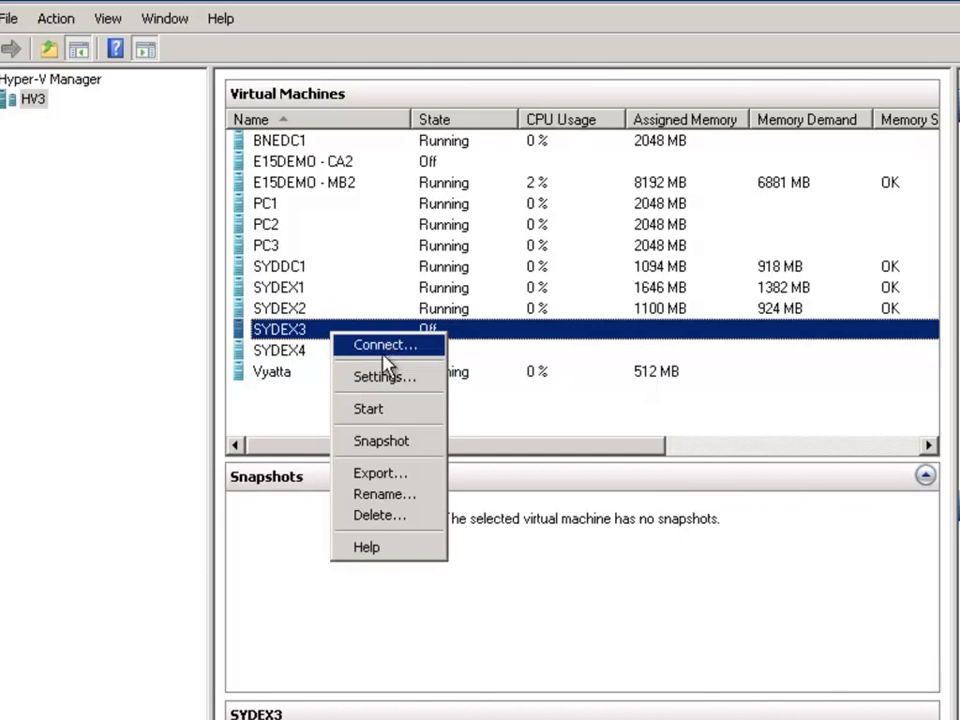
left_click(380, 410)
right_click(317, 352)
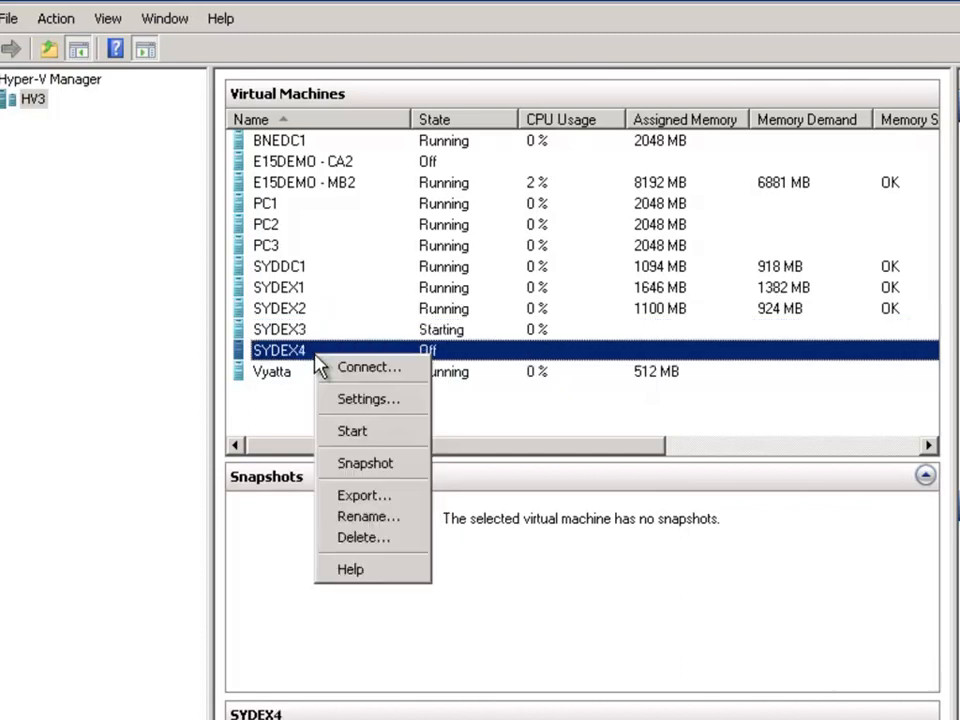
left_click(352, 431)
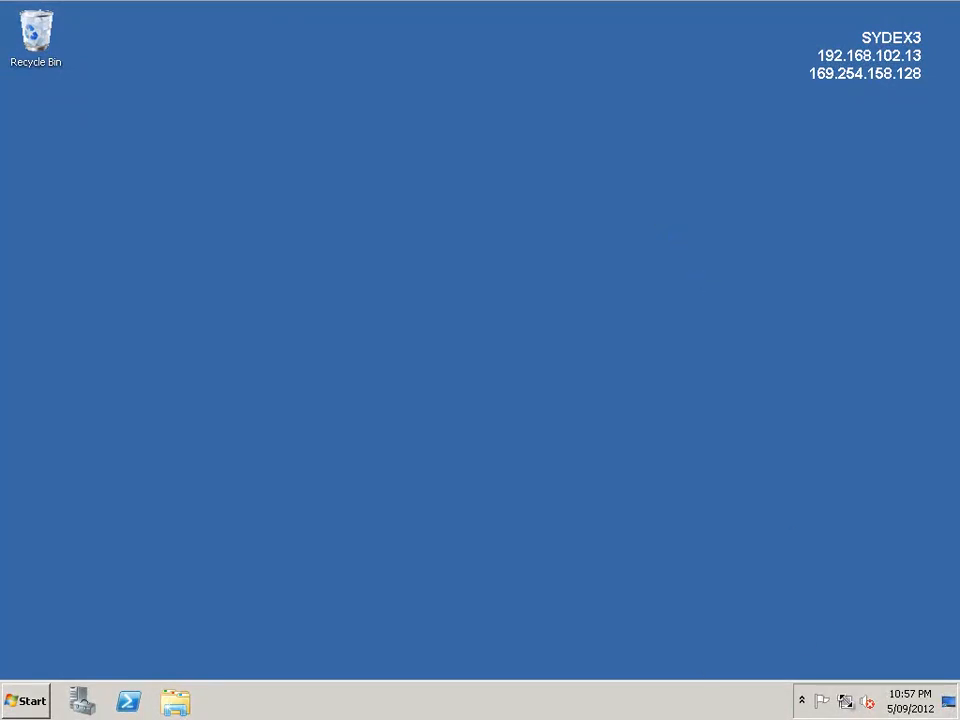
On SYDEX3, open the network adapter settings and rename Local Area Connection 2 to Replication1.
right_click(844, 700)
left_click(816, 689)
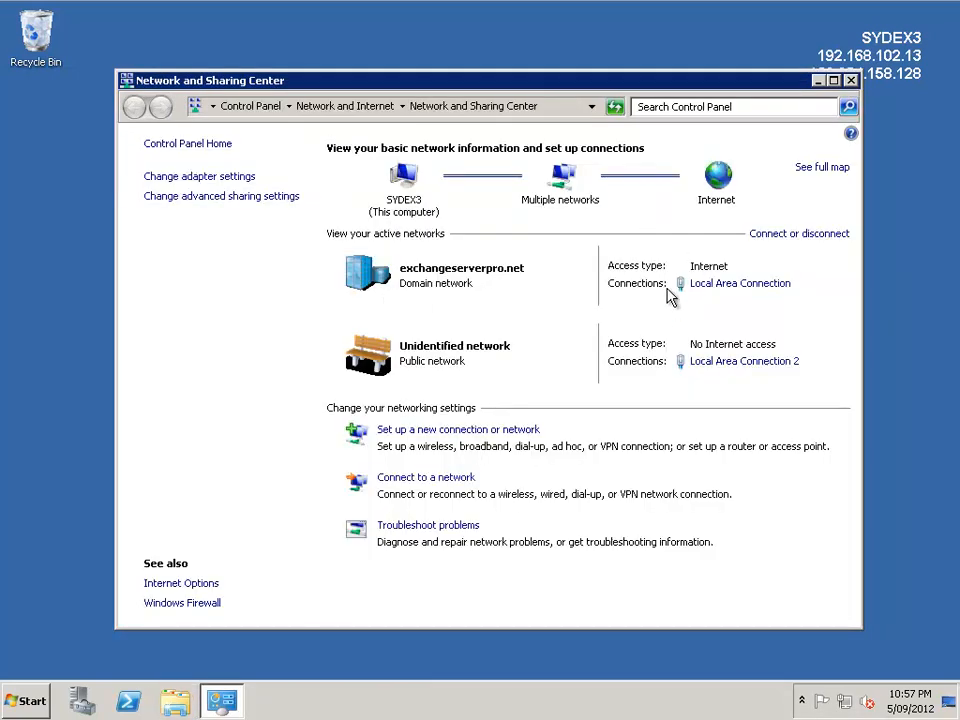
left_click(242, 179)
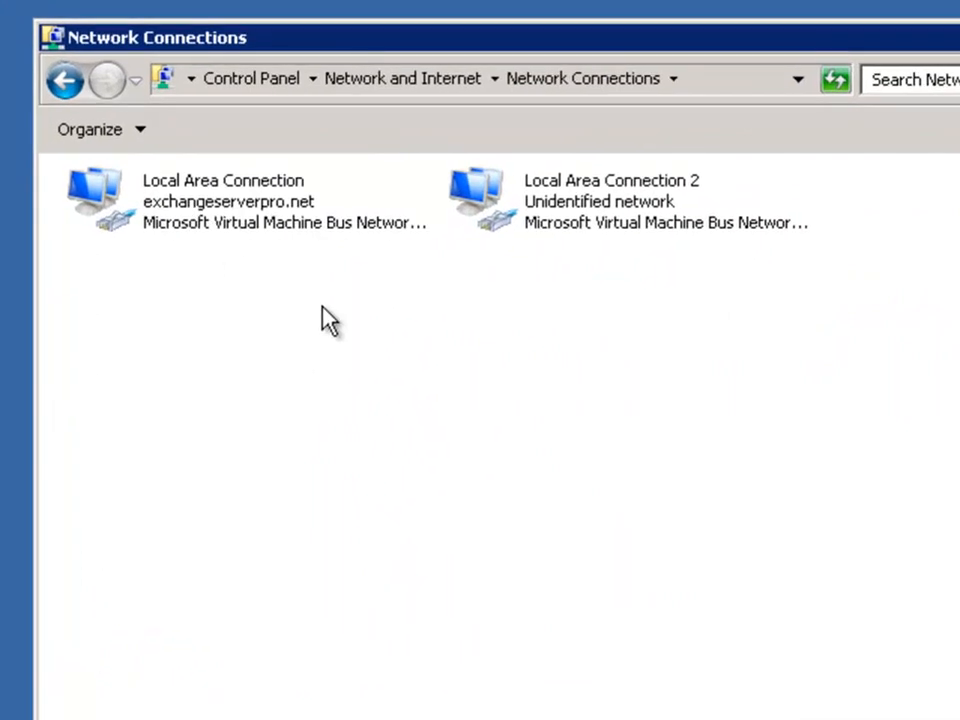
left_click(593, 233)
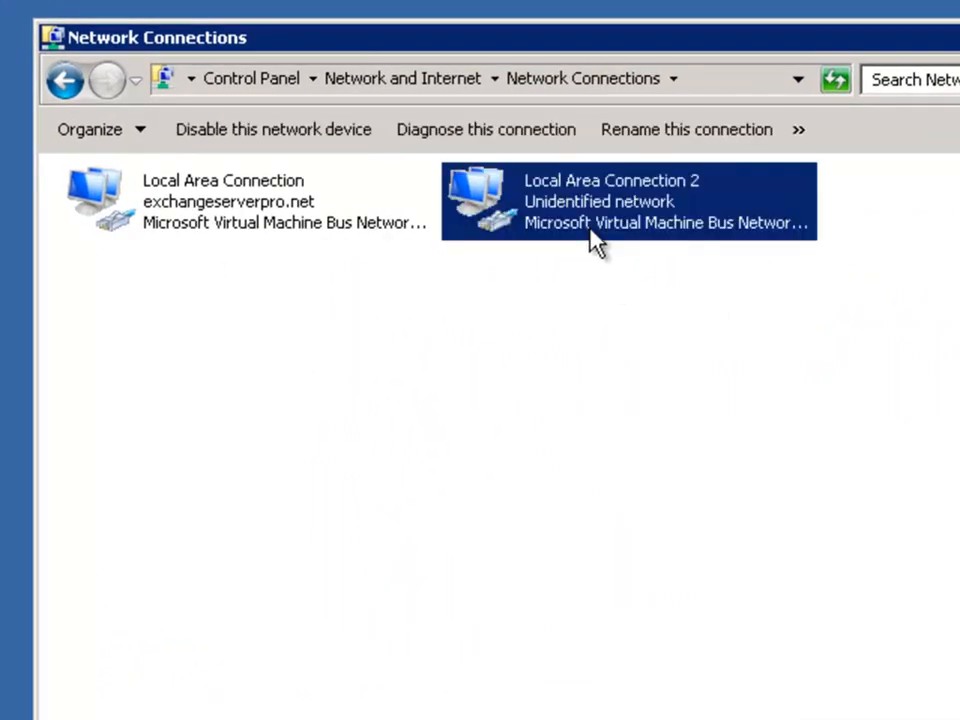
right_click(593, 233)
left_click(660, 430)
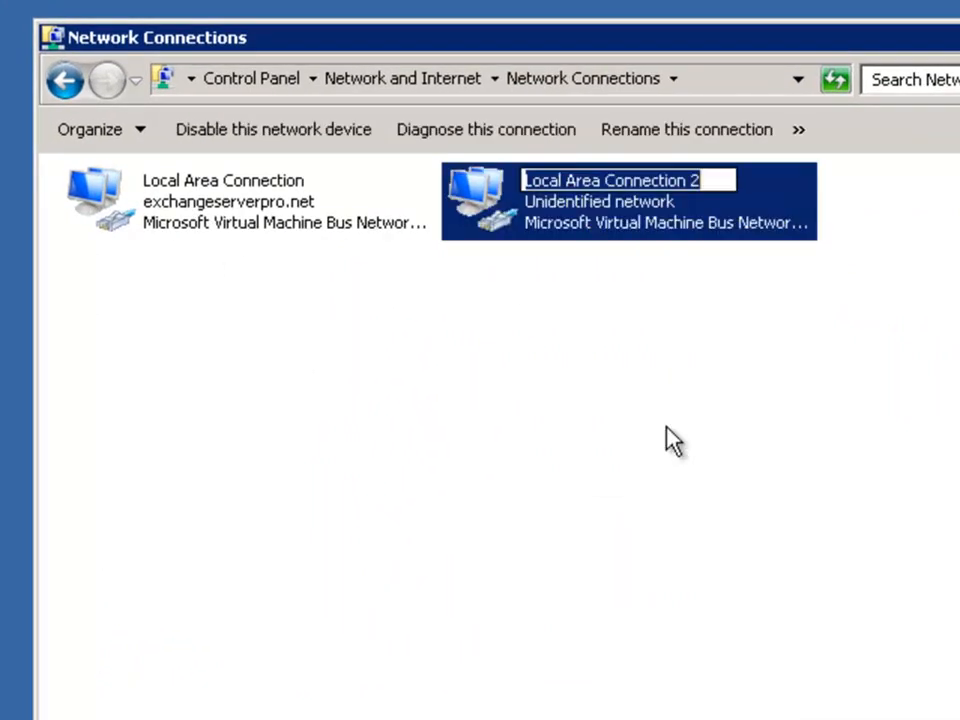
type("Replication1")
key("Return")
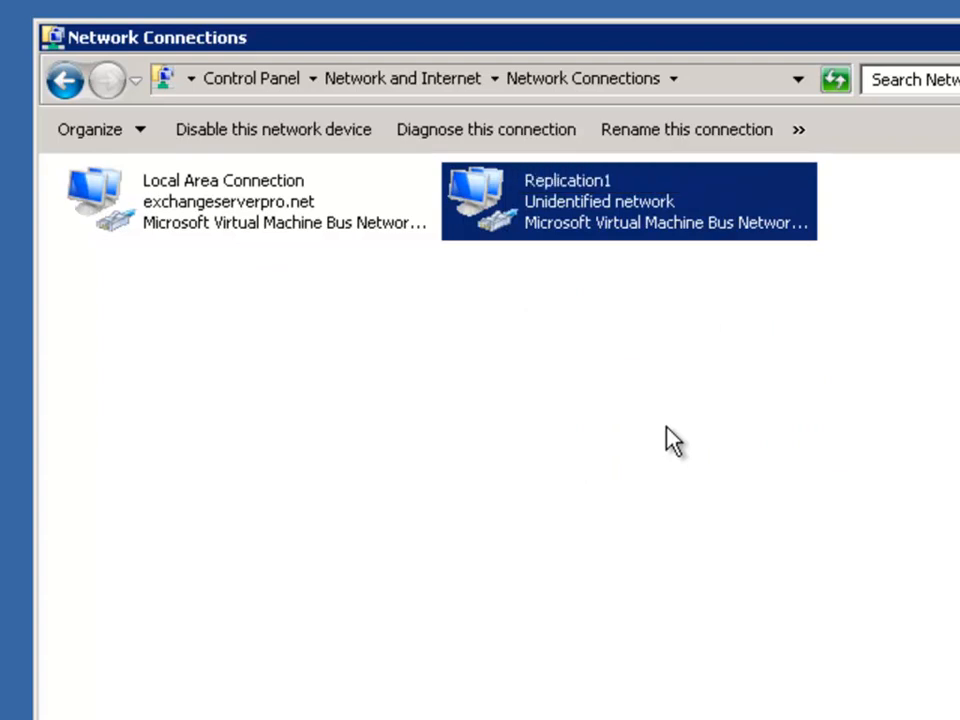
left_click(668, 440)
Disable Client for Microsoft Networks and File and Printer Sharing for Microsoft Networks in the Replication1 connection's properties.
right_click(556, 189)
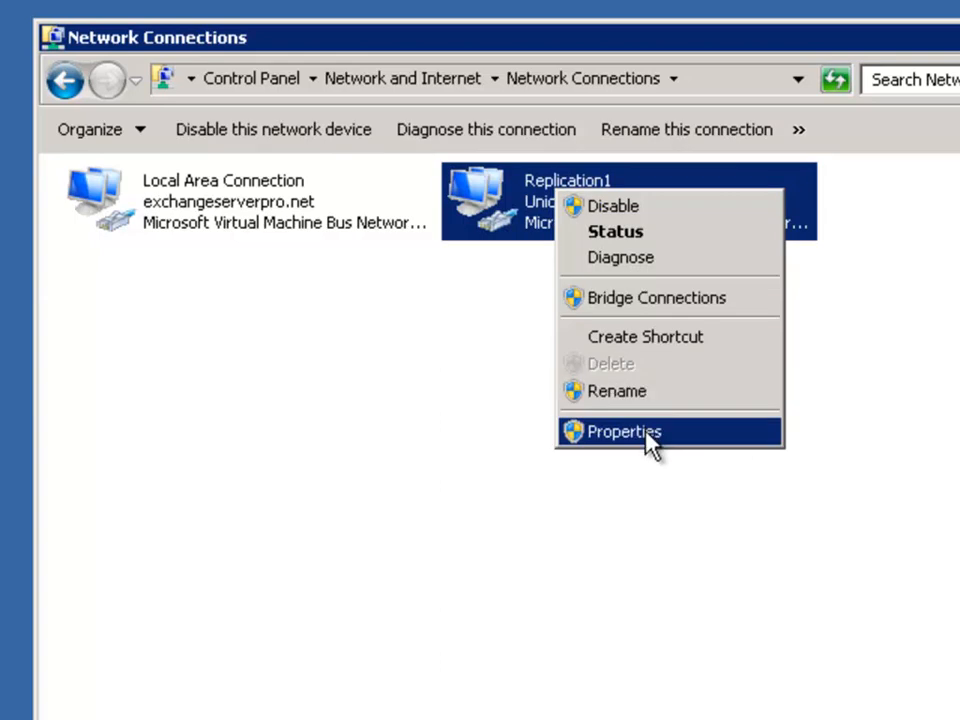
left_click(647, 432)
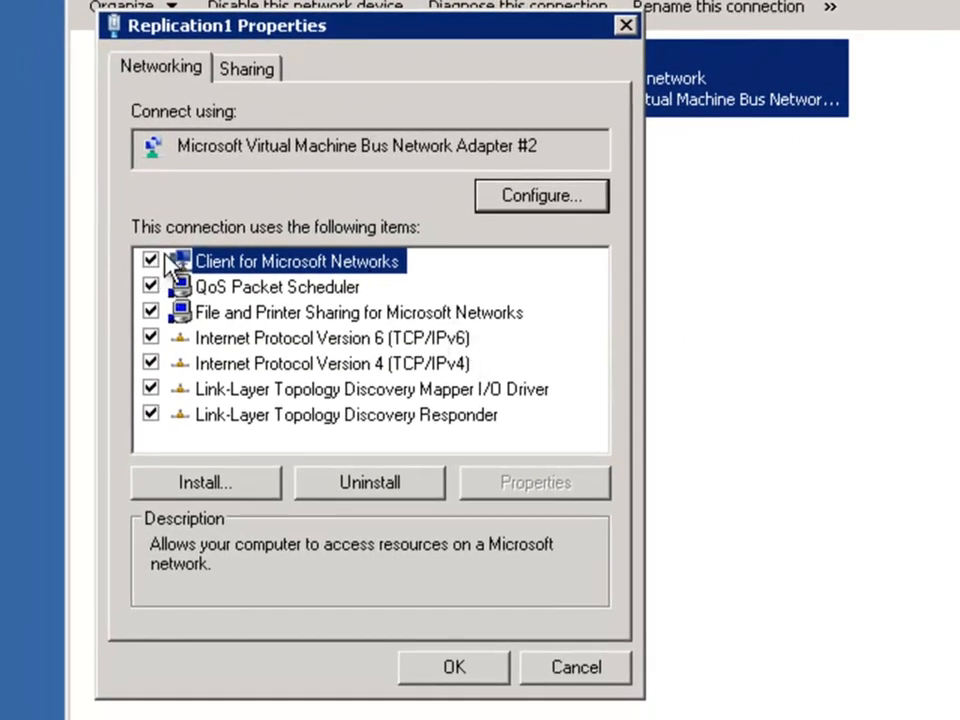
left_click(152, 261)
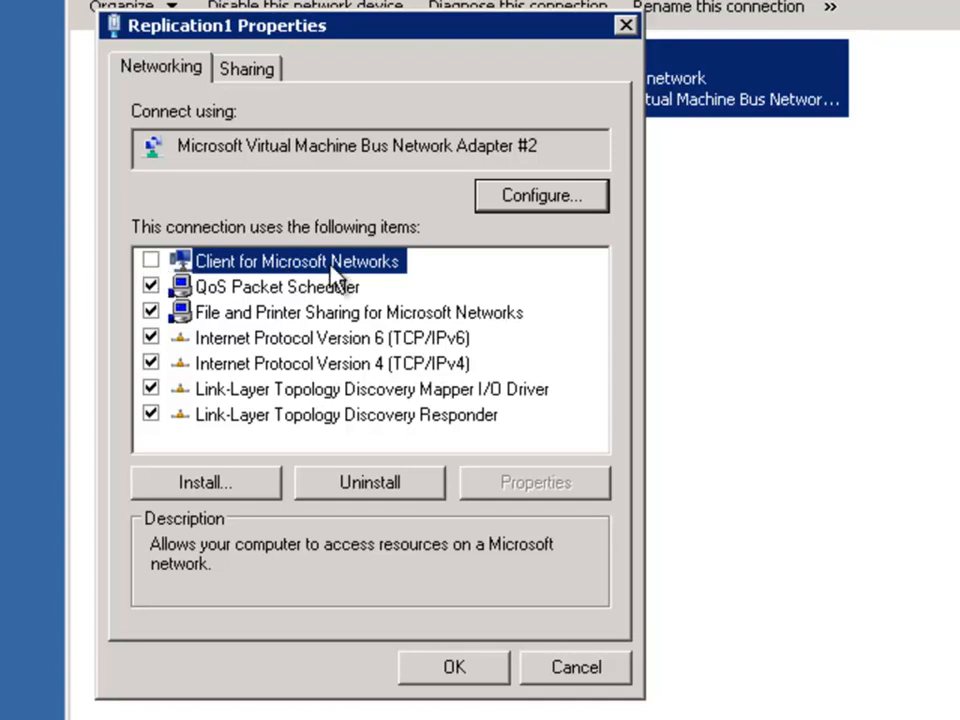
left_click(148, 312)
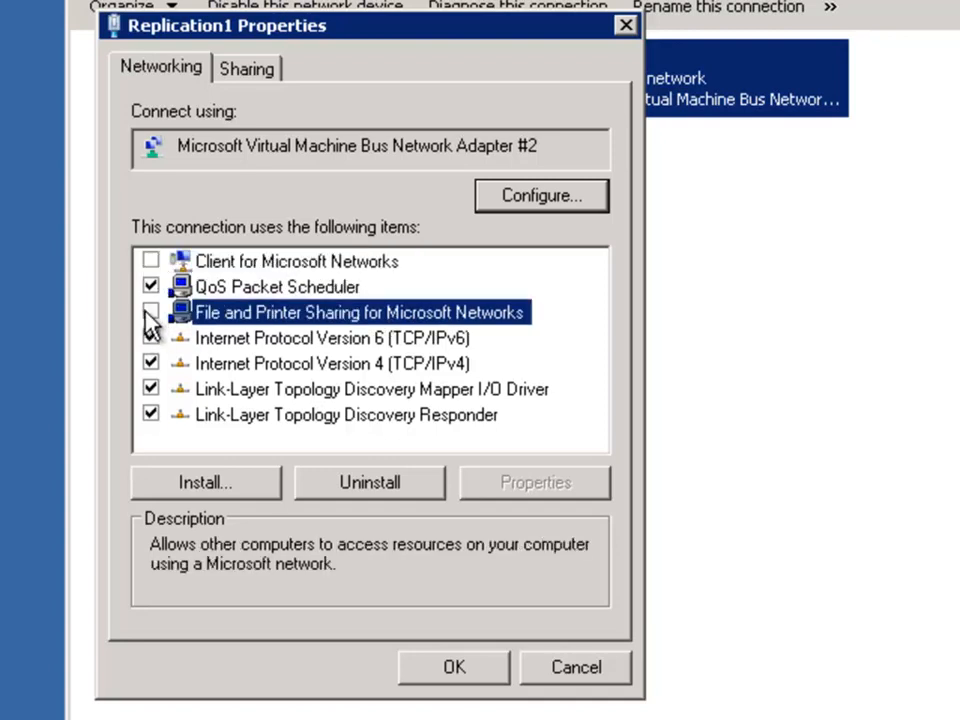
Give Replication1 a static IPv4 configuration with IP address 10.0.0.1 and subnet mask 255.255.255.0.
left_click(313, 368)
double_click(312, 368)
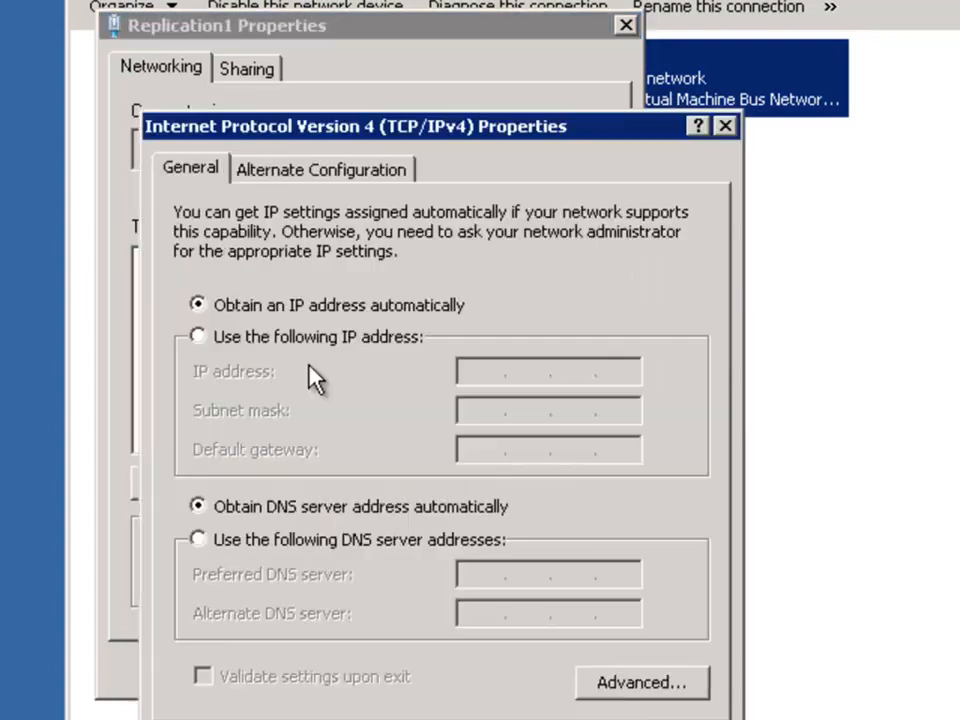
left_click(199, 337)
left_click(476, 370)
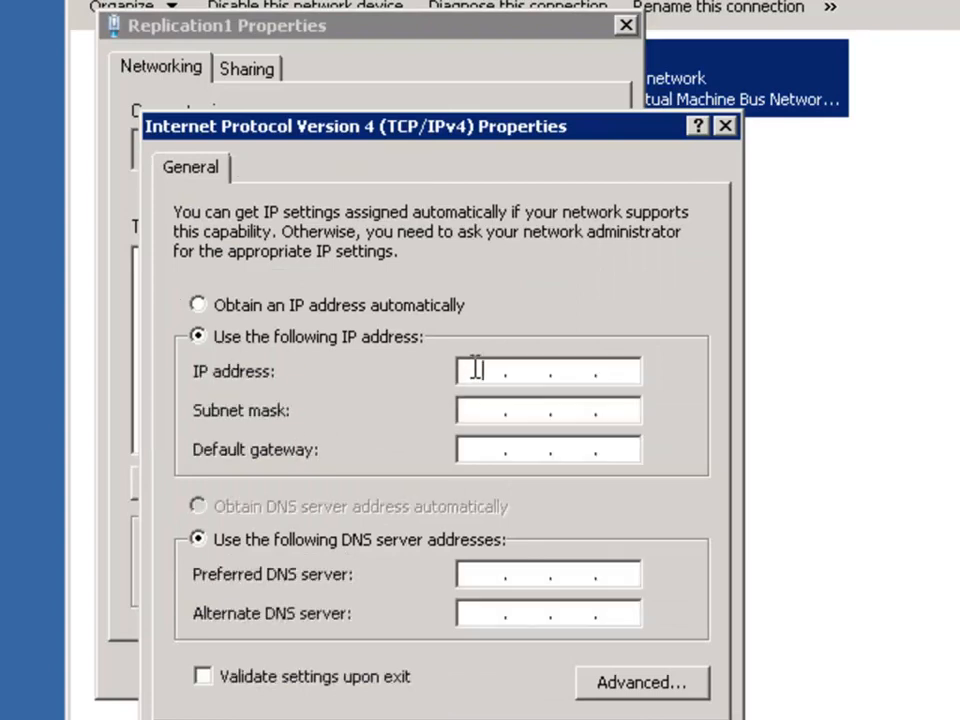
type("10.0.0.1")
key("Tab")
key("Tab")
key("shift+Tab")
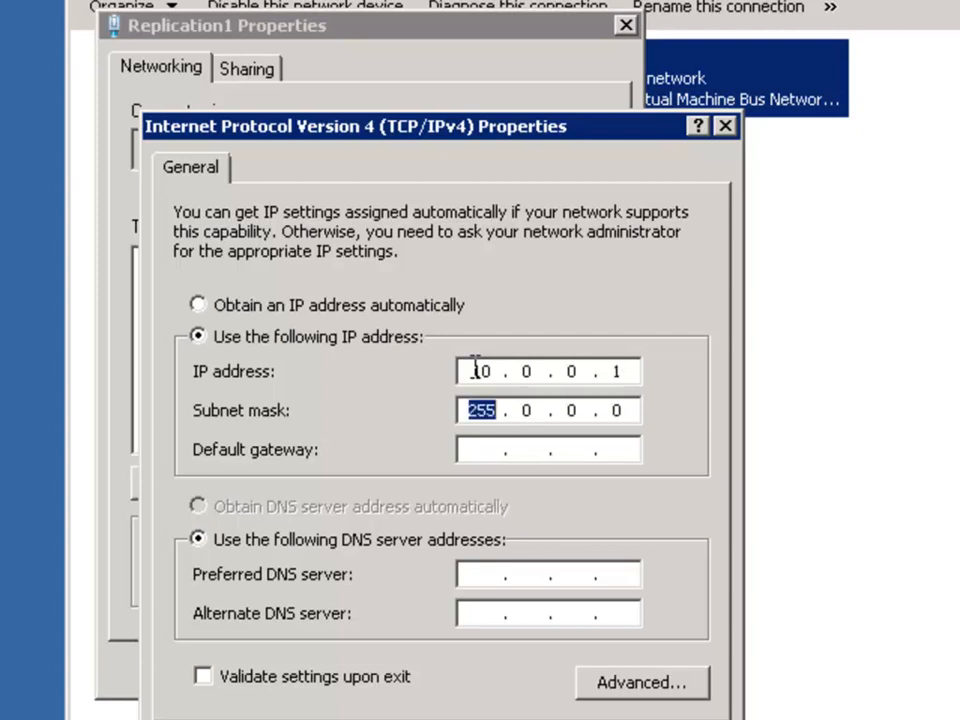
type("255255255")
key("Tab")
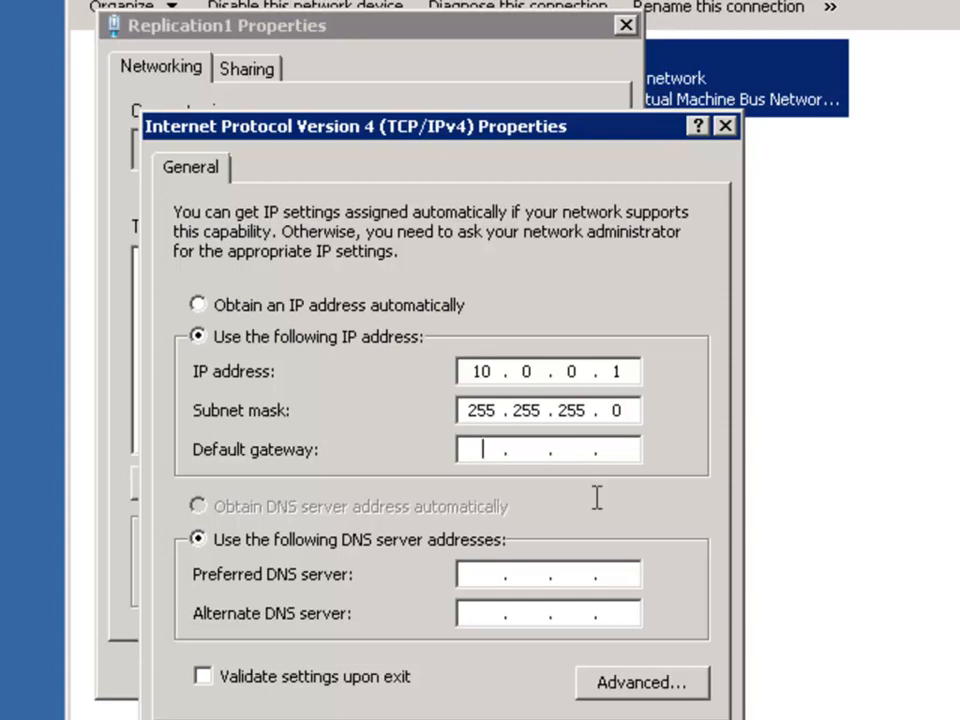
Disable registering the Replication1 connection's addresses in DNS in the advanced TCP/IP settings and save the adapter's properties.
left_click(650, 688)
left_click(305, 195)
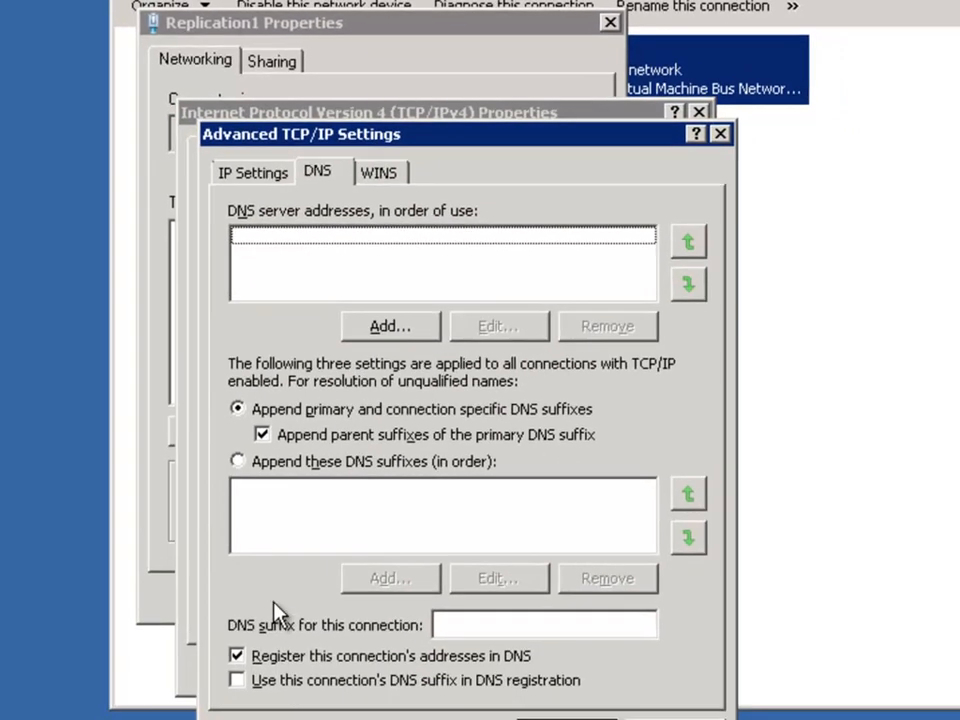
left_click(272, 616)
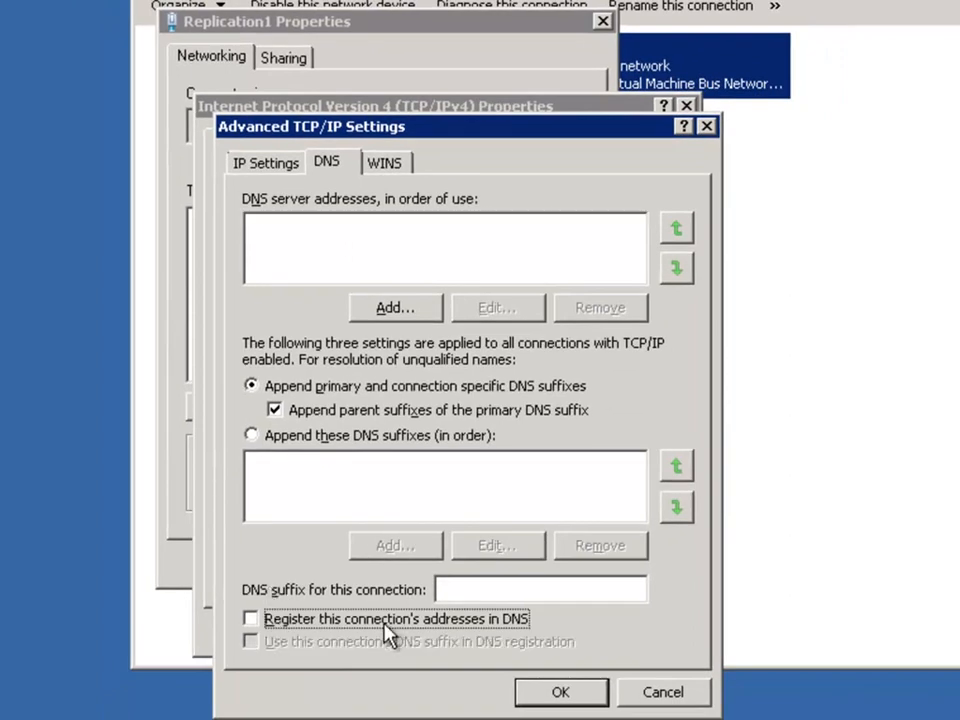
left_click(557, 694)
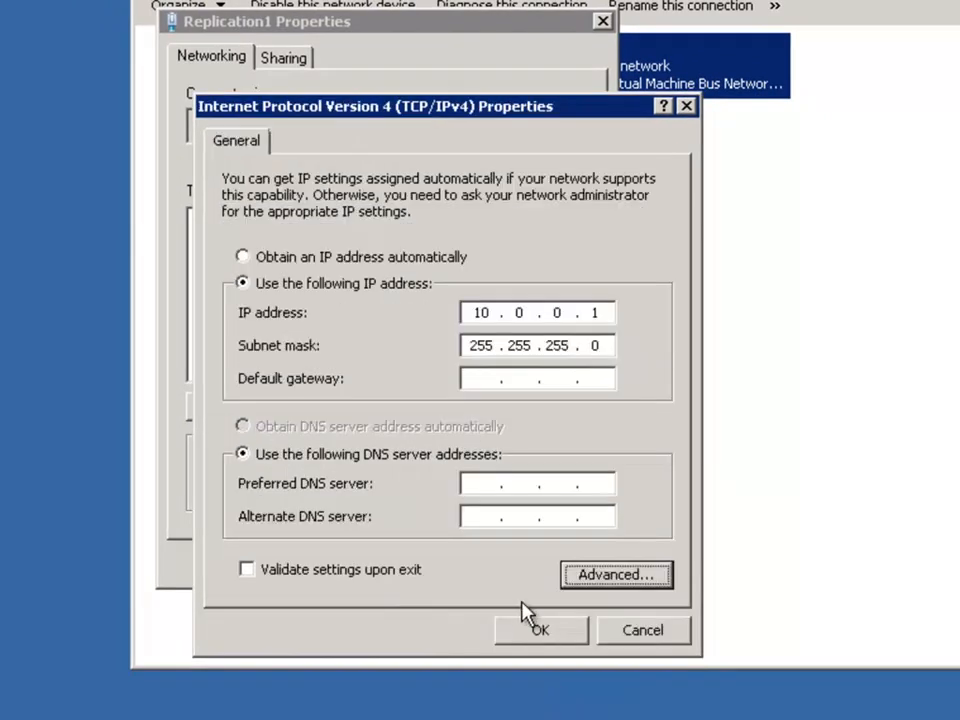
left_click(527, 632)
left_click(466, 564)
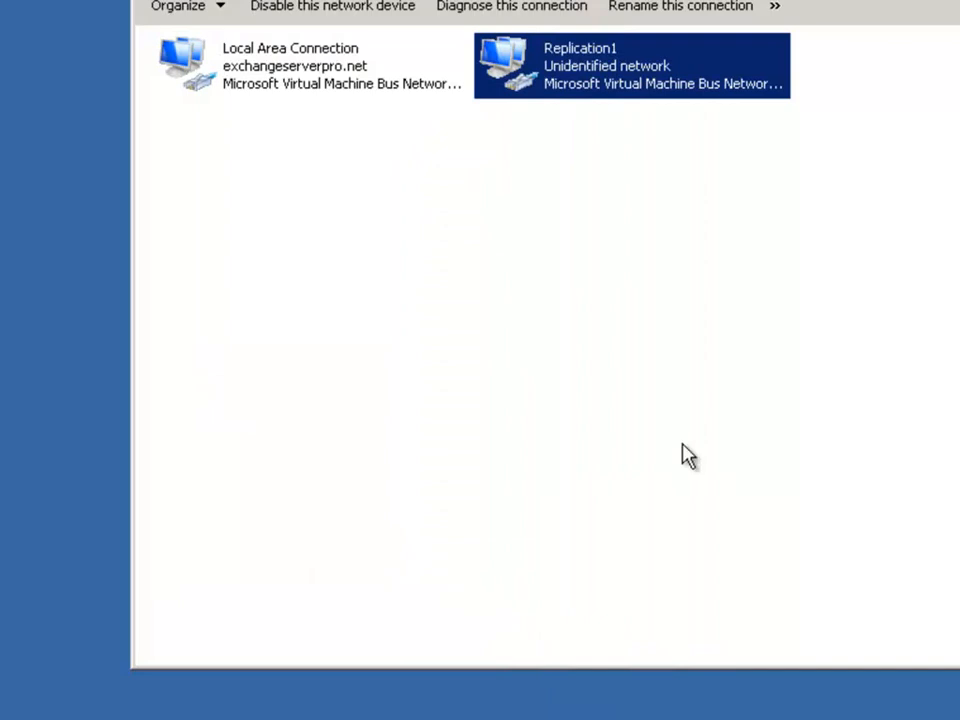
left_click(598, 332)
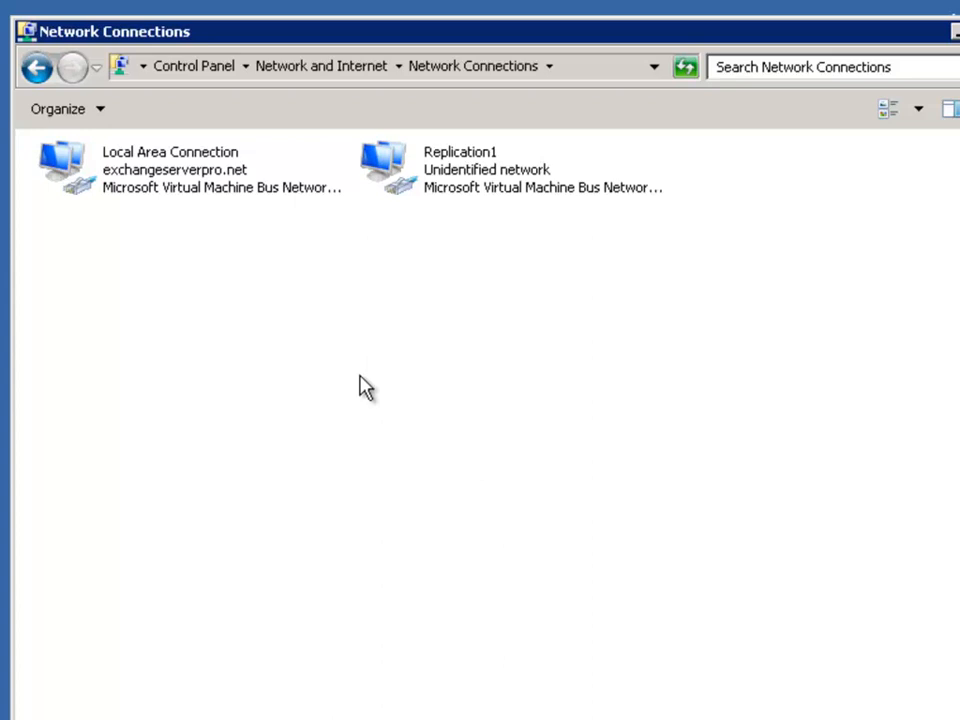
Switch to Windows PowerShell on SYDEX3, change to the root directory and import the servermanager module.
left_click(172, 696)
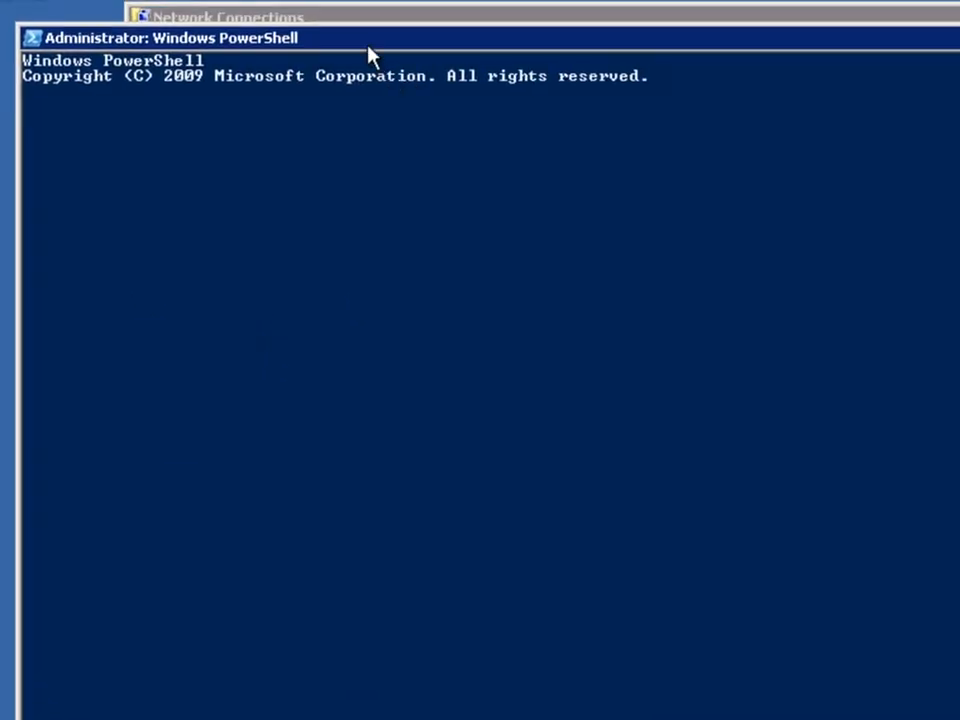
type("cd \\")
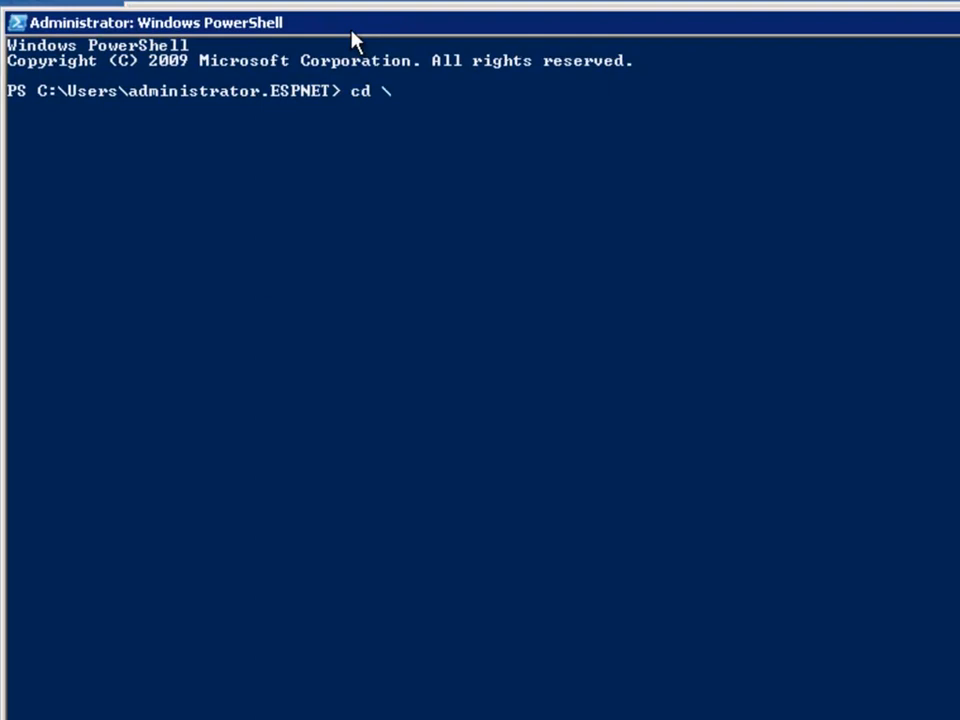
key("Return")
key("Return")
type("import-mo")
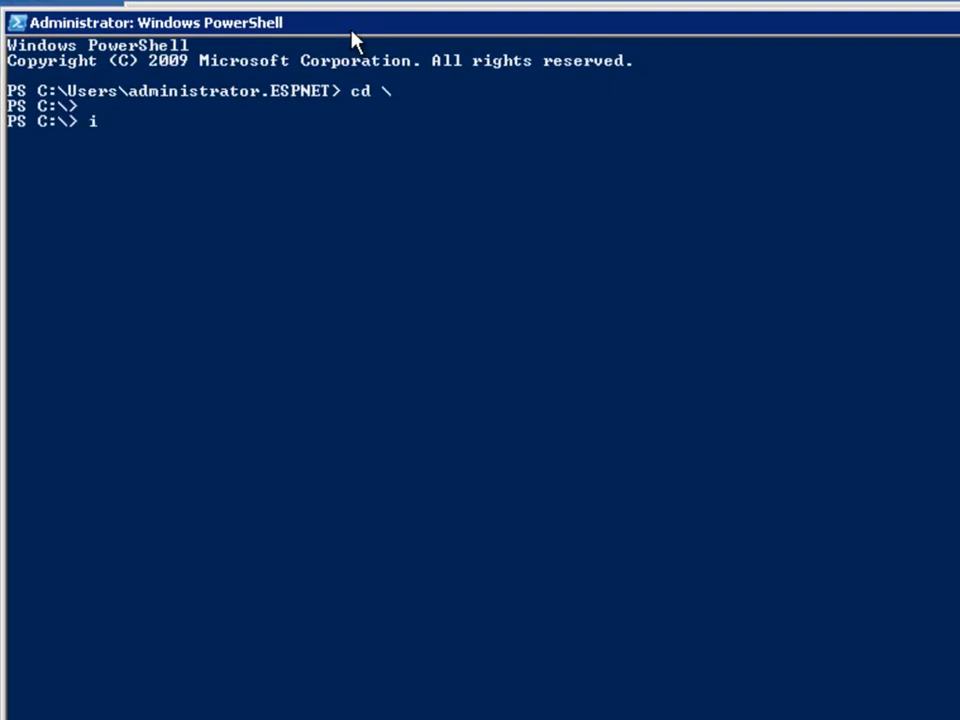
type("du")
key("Tab")
type("servermanager")
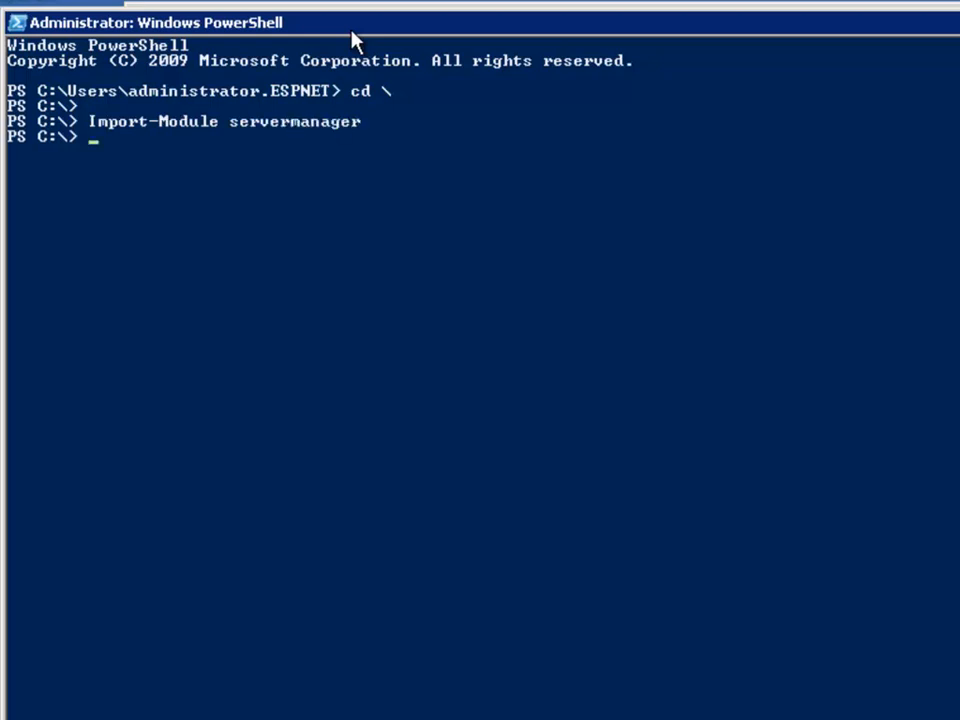
Check the installation status of the failover-clustering feature with Get-WindowsFeature.
type("get-windowsf")
key("Tab")
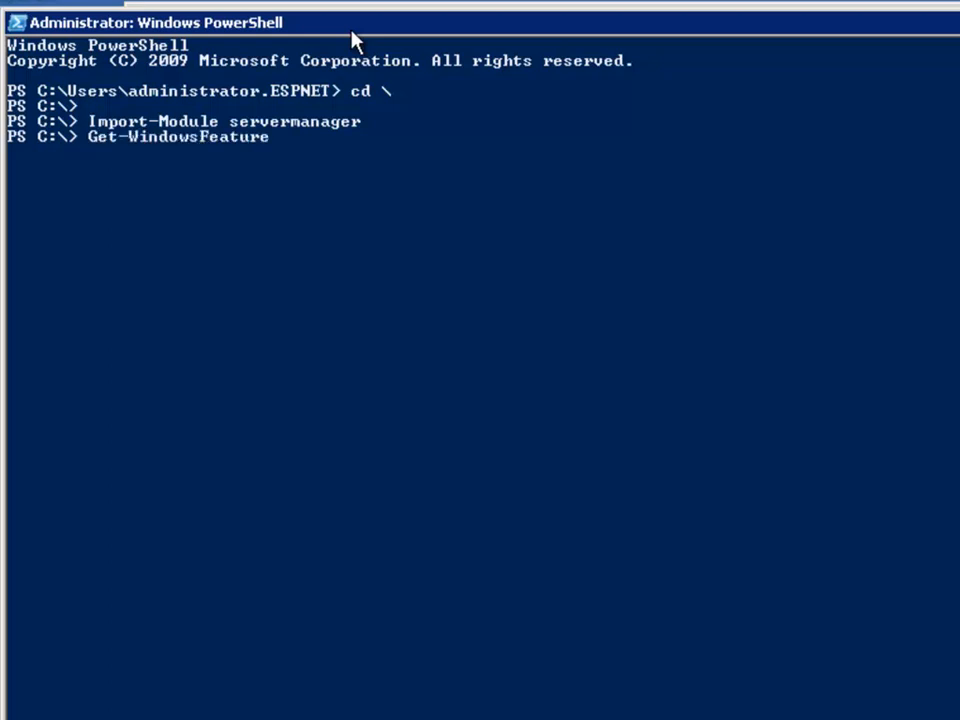
type("failover-clustering")
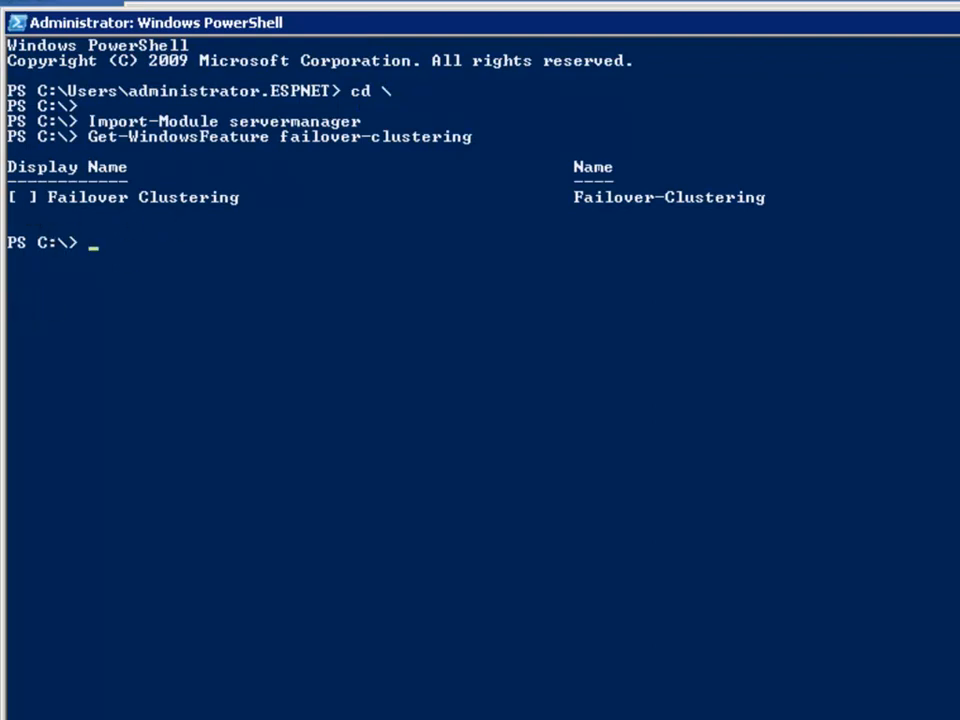
Install the failover-clustering feature with Add-WindowsFeature, and close the Network Connections window on SYDEX3.
type("add-windowg")
key("BackSpace")
type("f")
key("BackSpace")
type("sfe")
key("Tab")
type("failover-clustering")
key("Return")
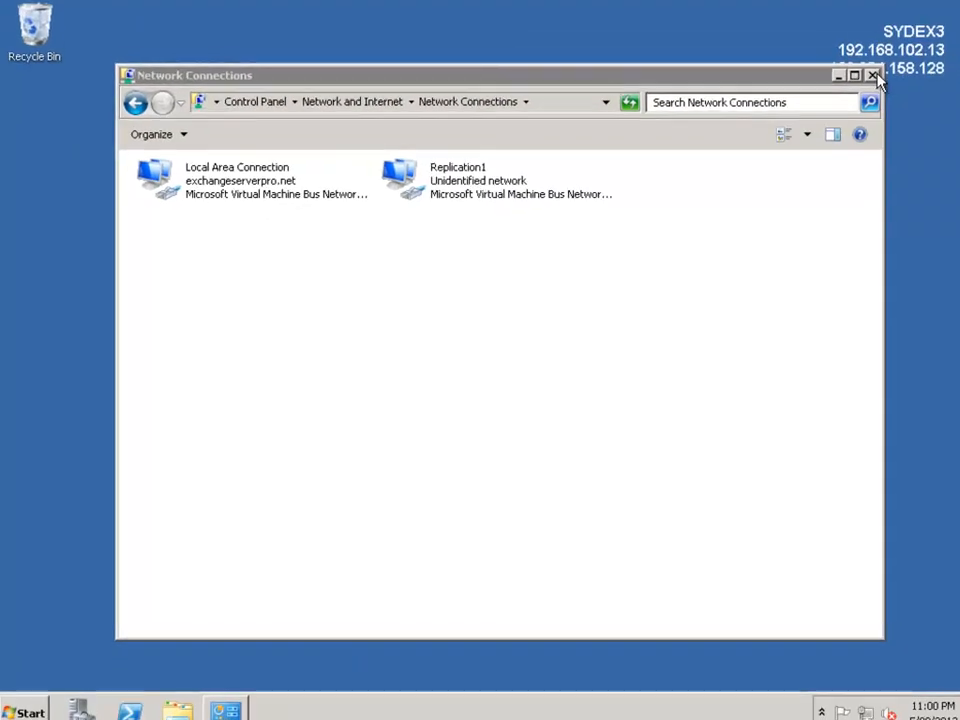
left_click(868, 75)
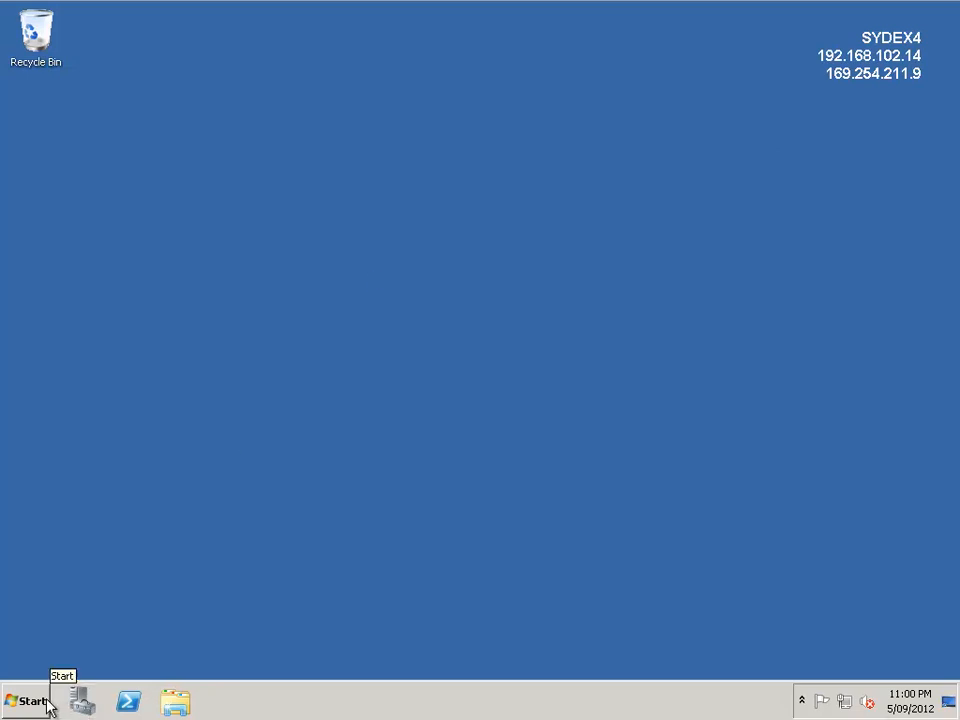
On SYDEX4, open the network adapter settings and rename Local Area Connection 2 to Replication1.
right_click(850, 704)
left_click(820, 688)
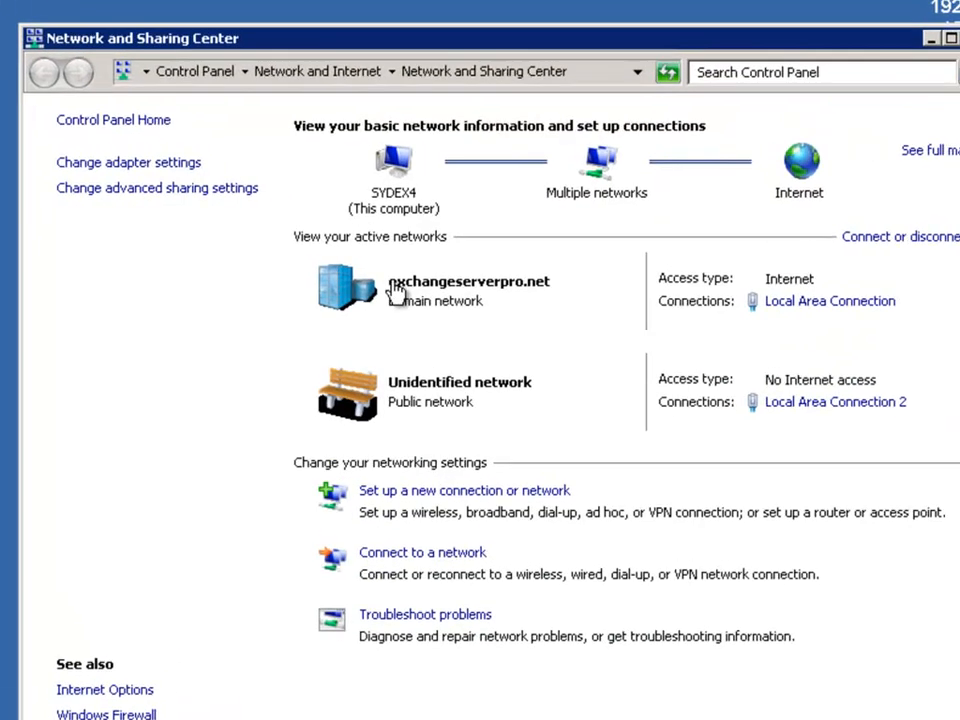
left_click(190, 176)
right_click(495, 186)
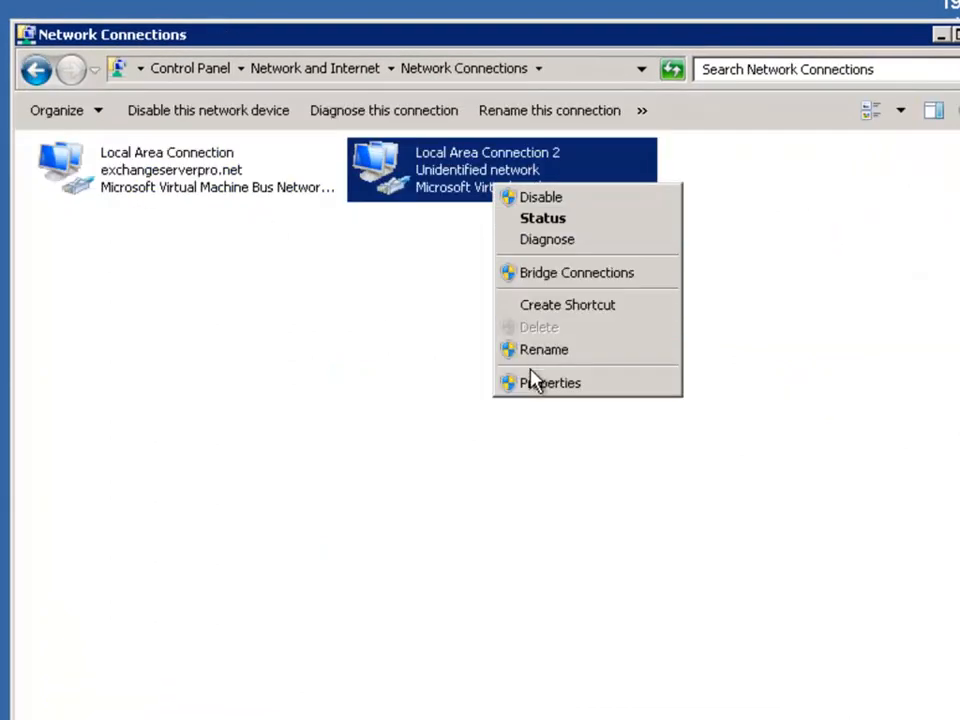
left_click(543, 352)
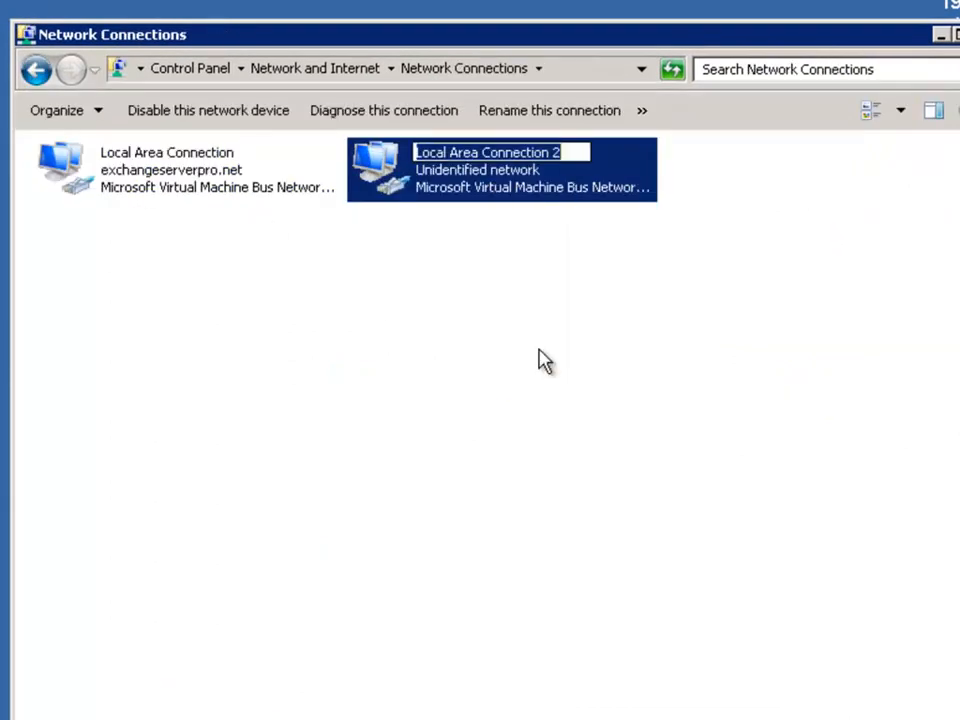
type("Replication1")
key("Return")
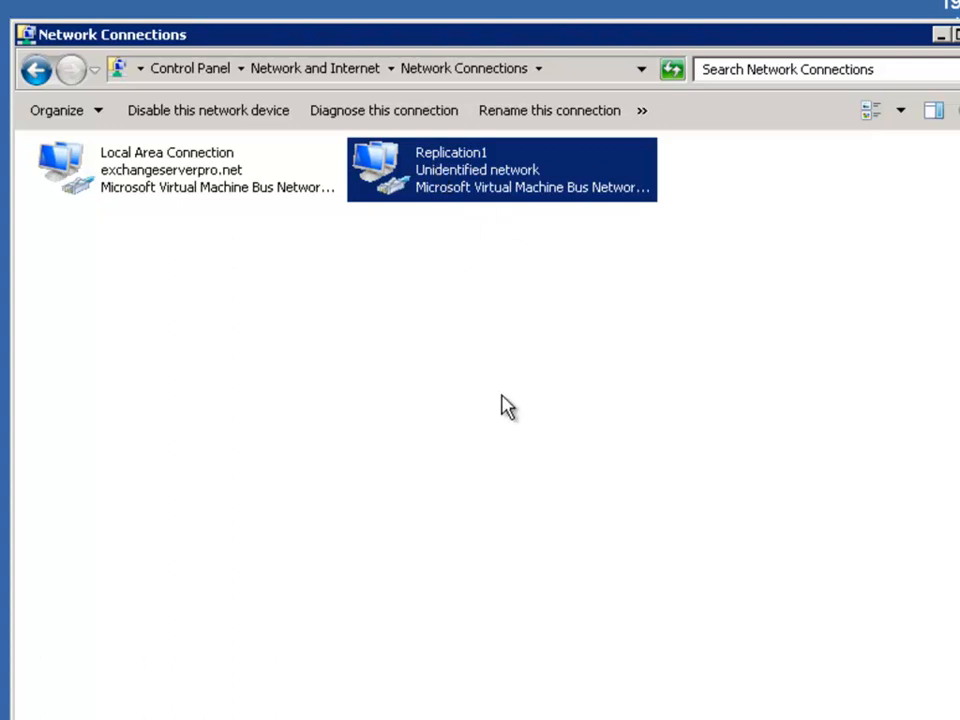
In the properties of SYDEX4's Replication1 connection, disable Client for Microsoft Networks and File and Printer Sharing for Microsoft Networks.
right_click(498, 172)
left_click(549, 368)
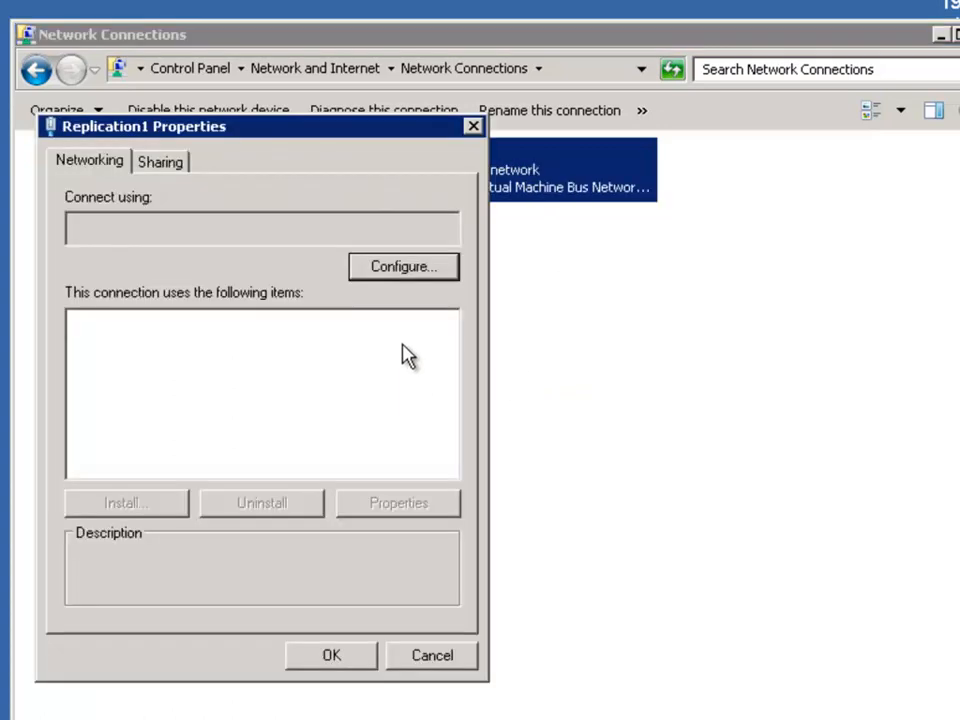
left_click(80, 320)
left_click(81, 363)
Assign SYDEX4's Replication1 connection the static IPv4 address 10.0.0.2 with subnet mask 255.255.255.0.
double_click(240, 405)
left_click(123, 384)
left_click(352, 410)
type("10.0.0.2")
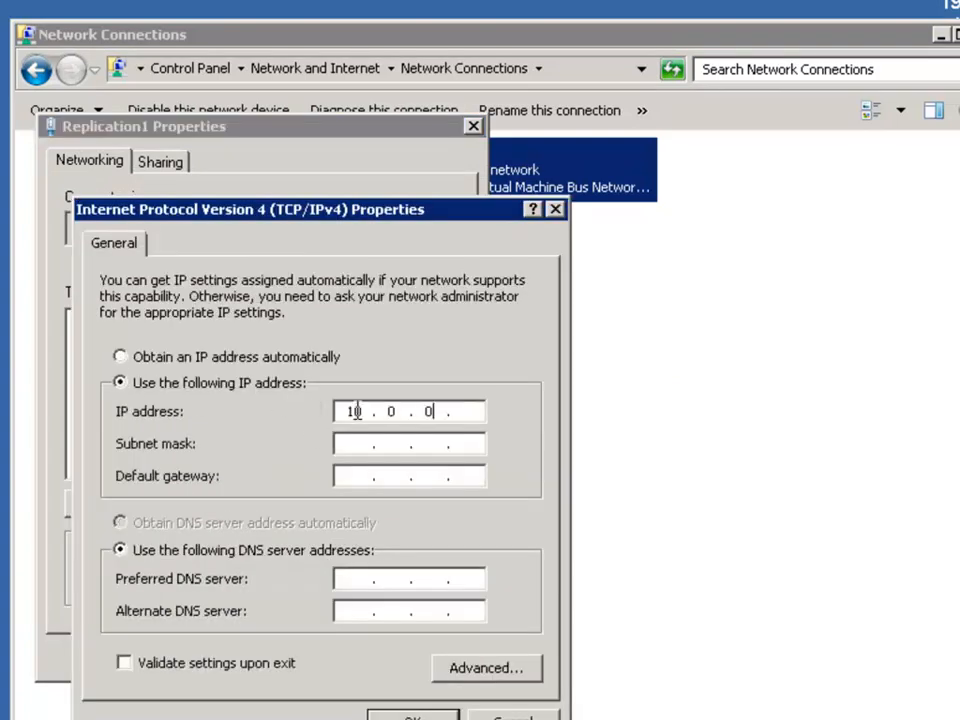
key("Tab")
type("255 . 255 . 255")
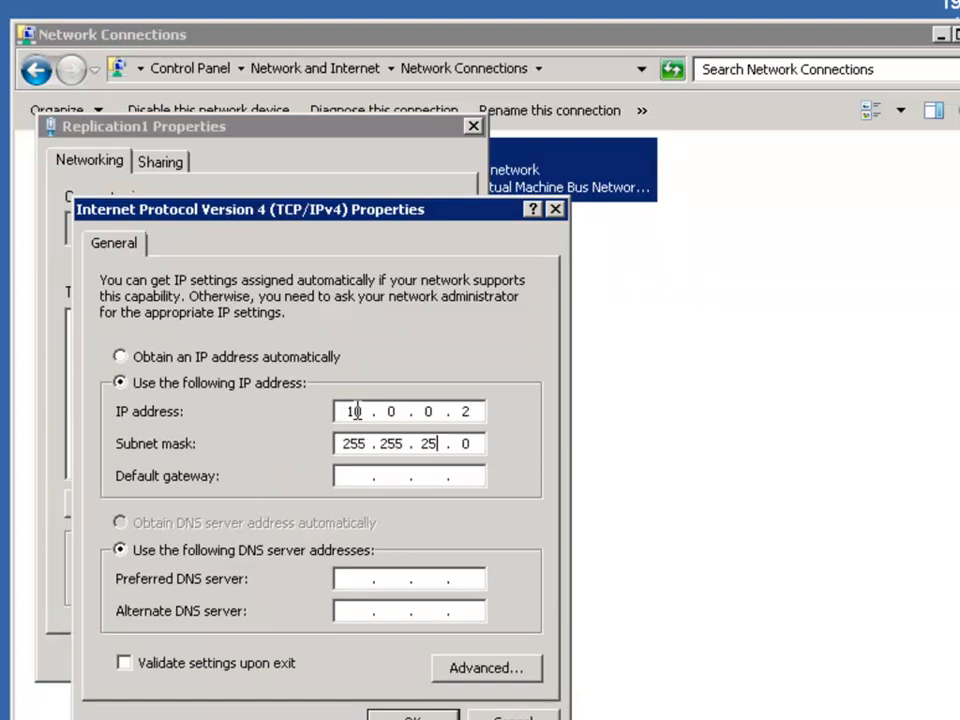
Disable DNS registration for SYDEX4's Replication1 connection, save its properties and close the Network Connections window.
left_click(484, 668)
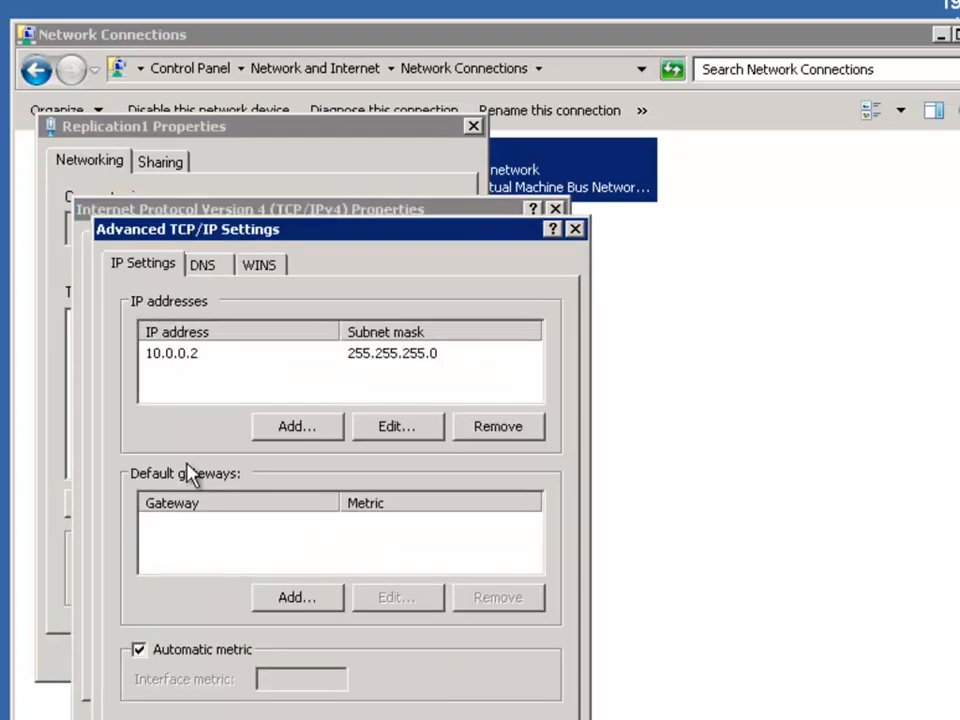
left_click(198, 266)
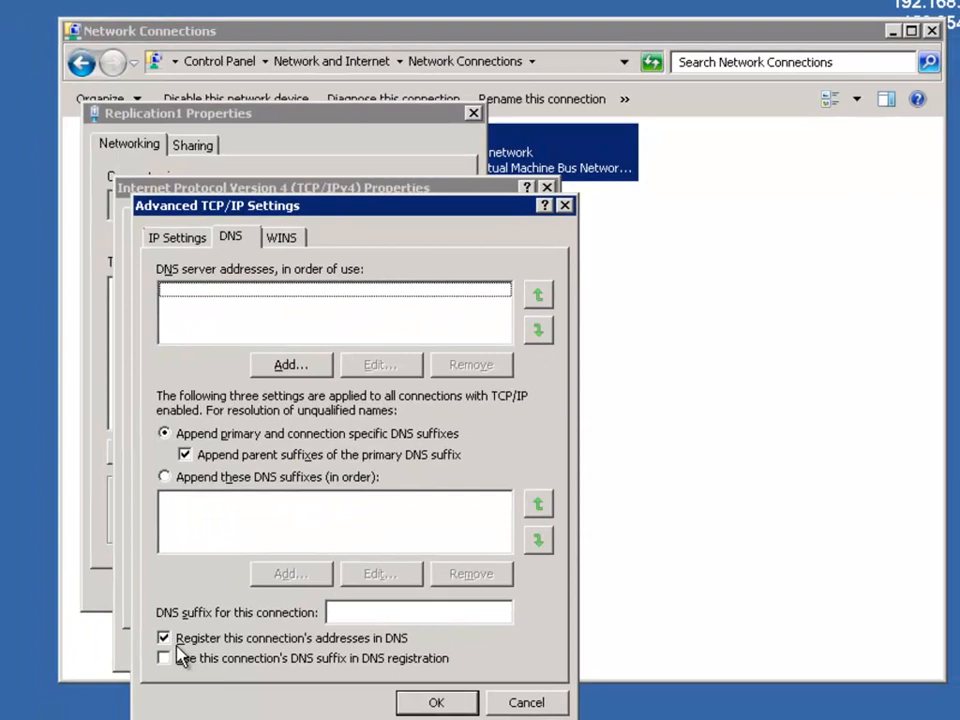
left_click(165, 637)
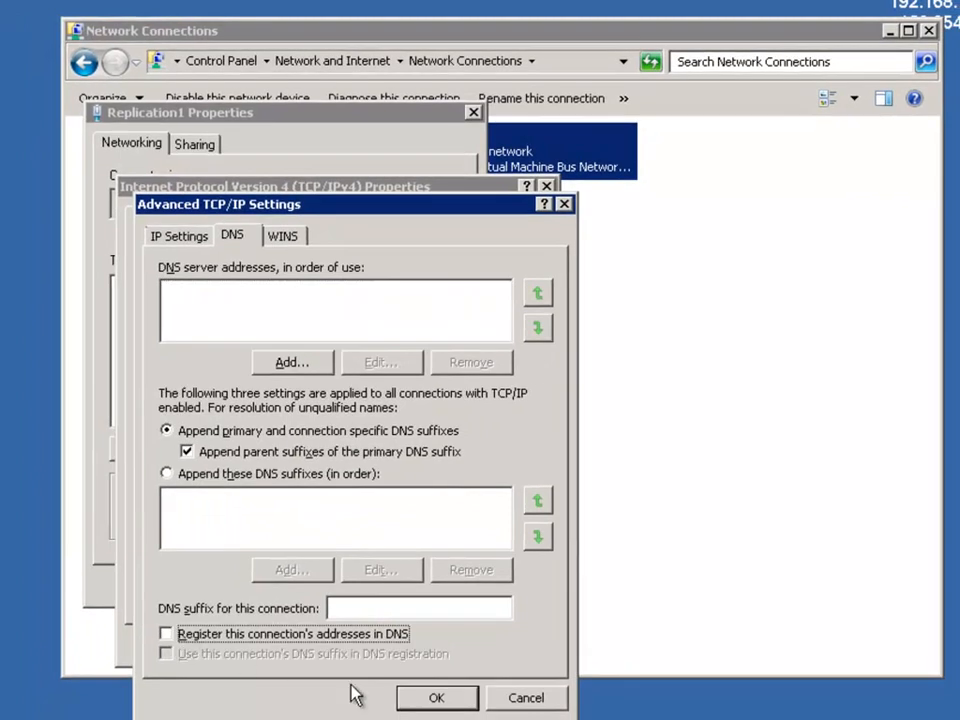
left_click(418, 703)
left_click(410, 642)
left_click(349, 588)
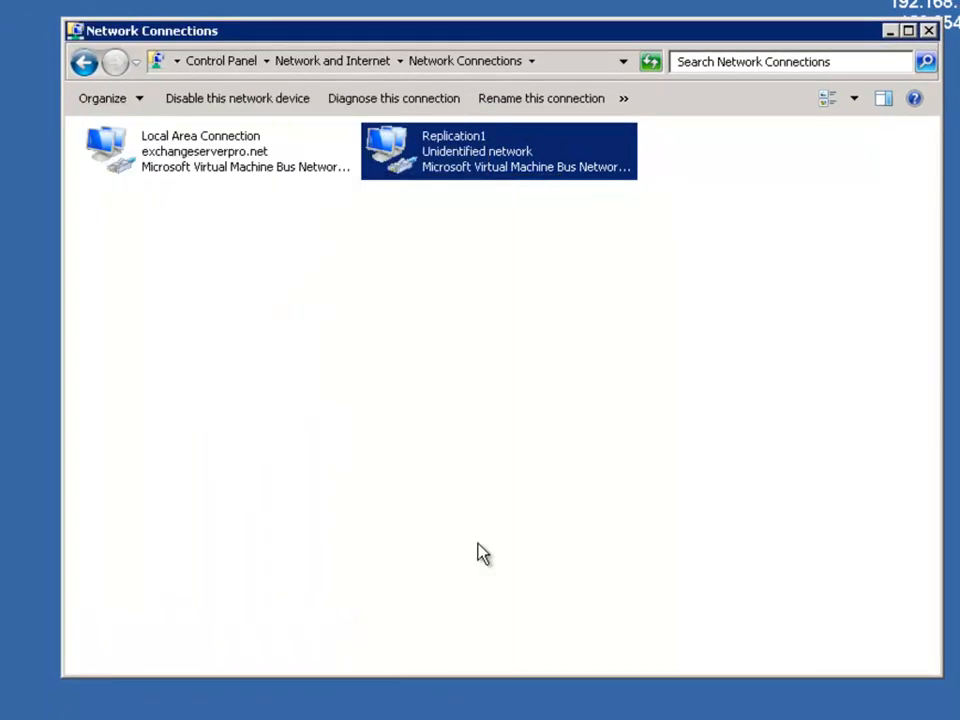
left_click(553, 272)
left_click(928, 30)
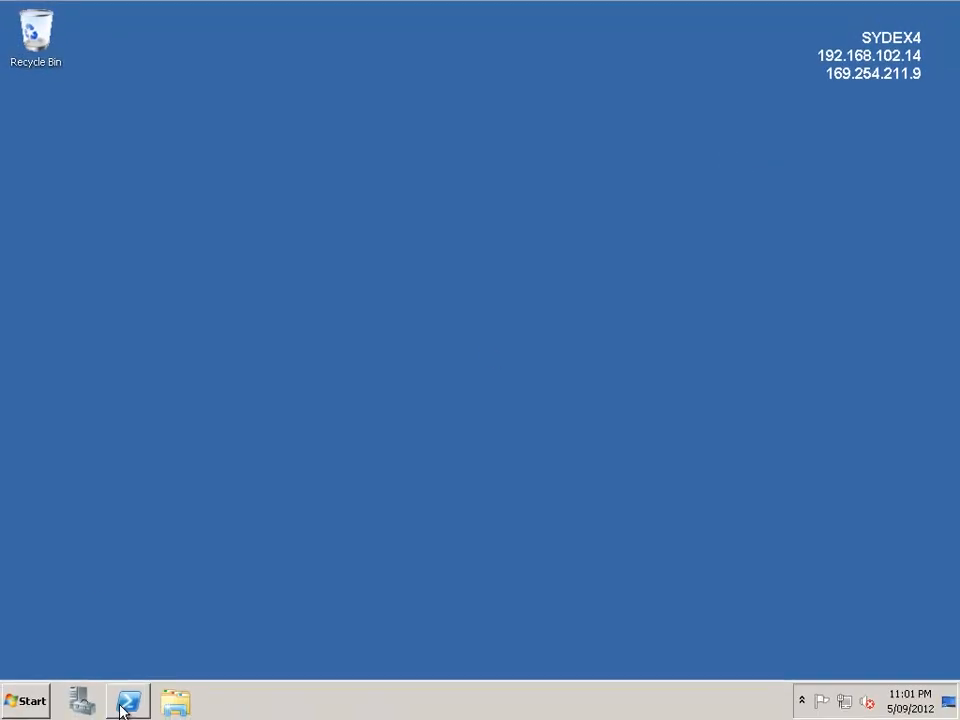
In PowerShell on SYDEX4, import the servermanager module, install the failover-clustering feature with Add-WindowsFeature and close the console.
left_click(127, 702)
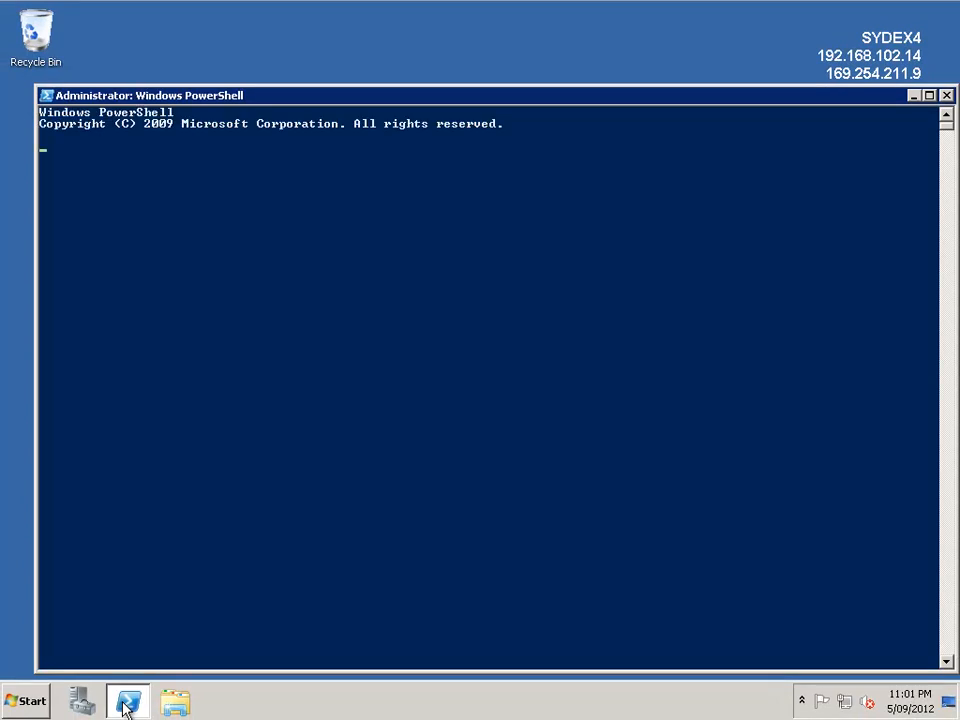
type("impor")
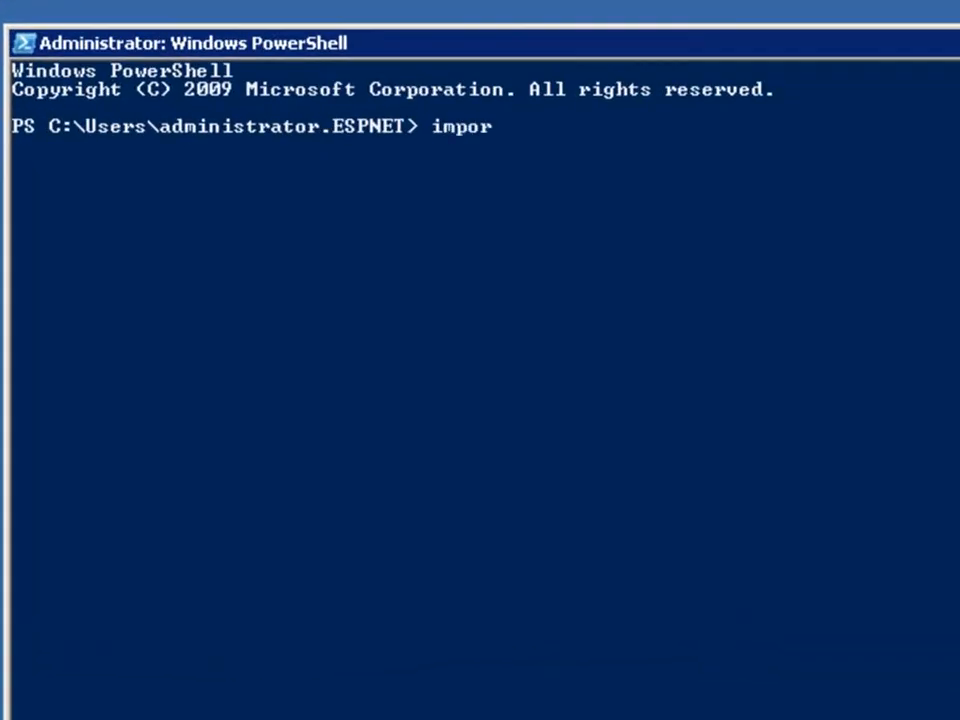
type("t-module servermanager")
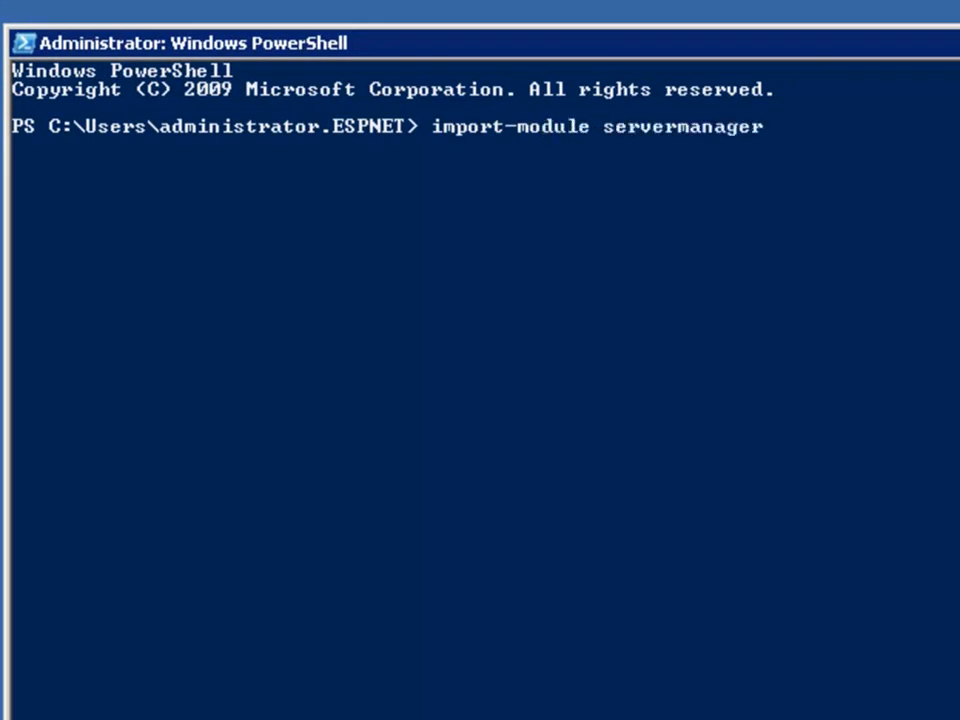
key("Return")
type("add-window")
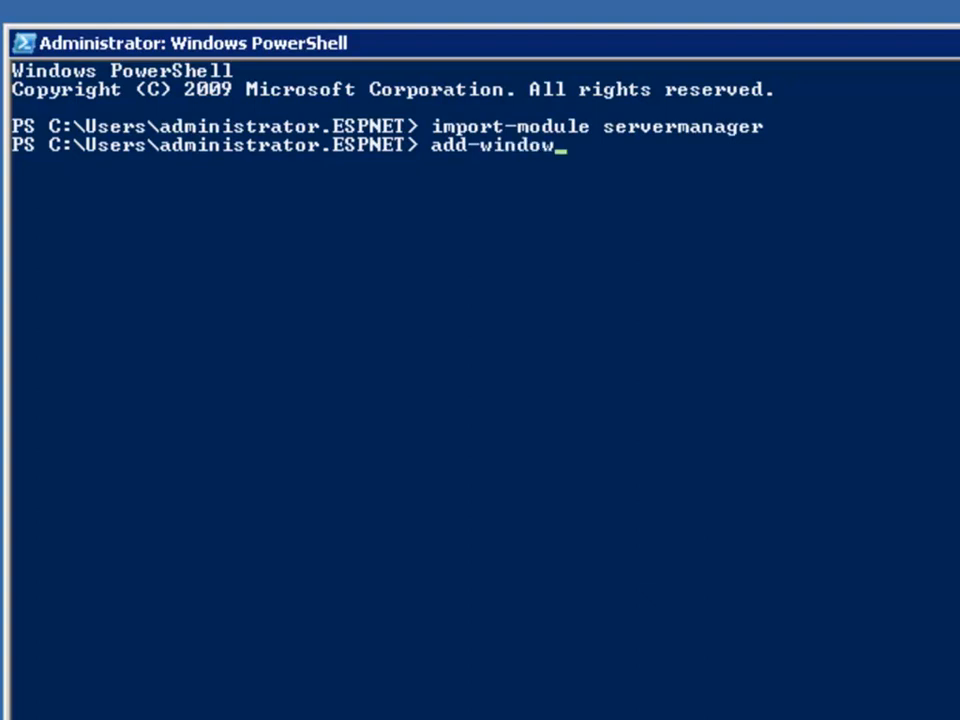
key("Tab")
type("failover-clustering")
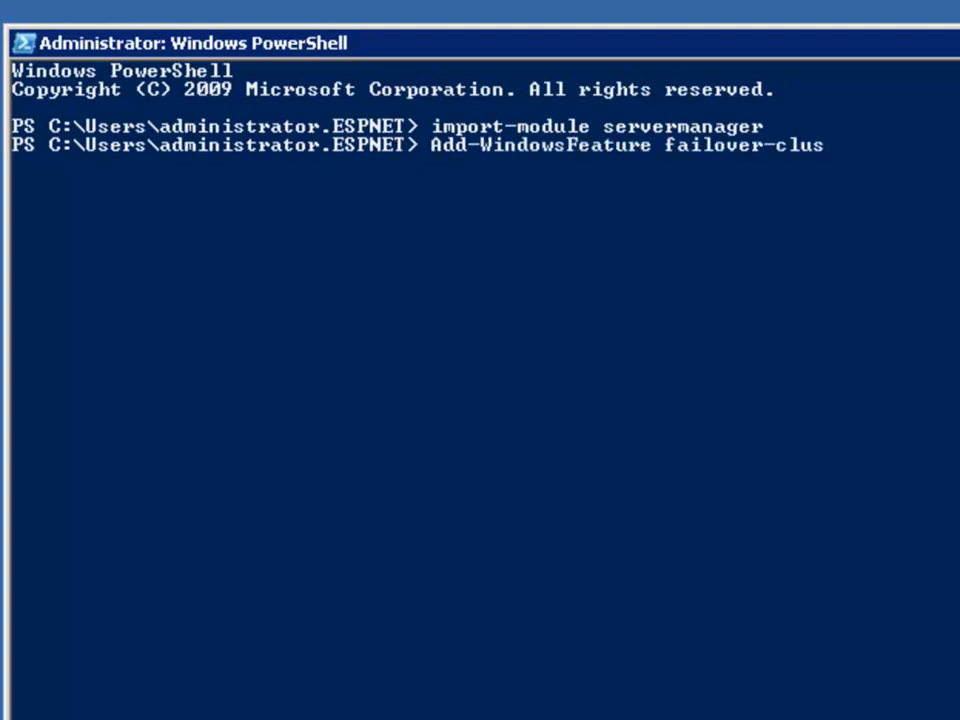
key("Return")
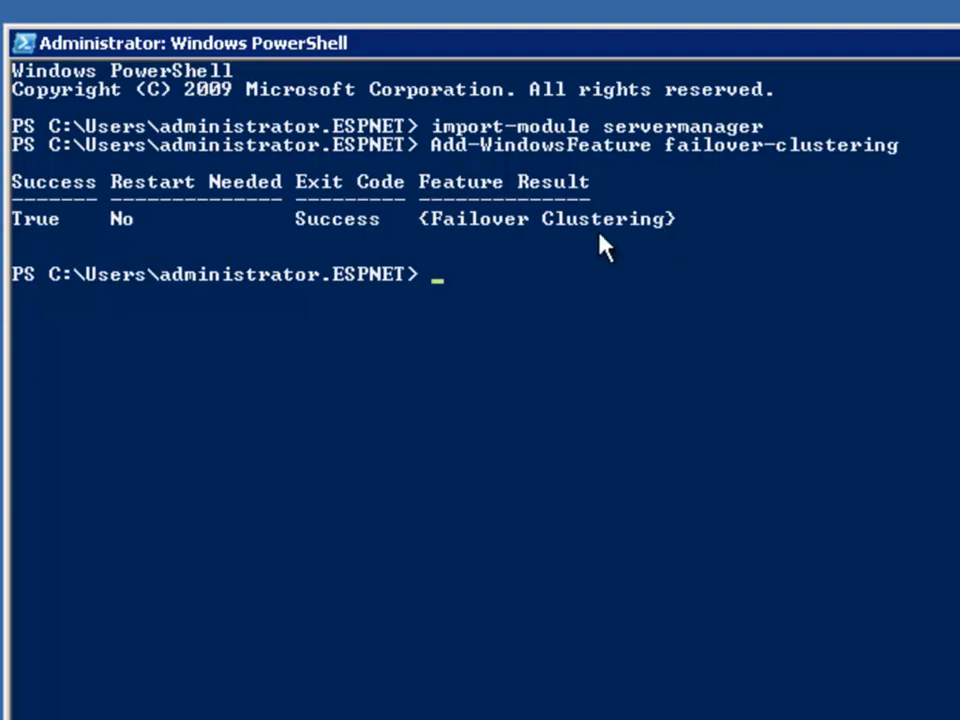
left_click(944, 95)
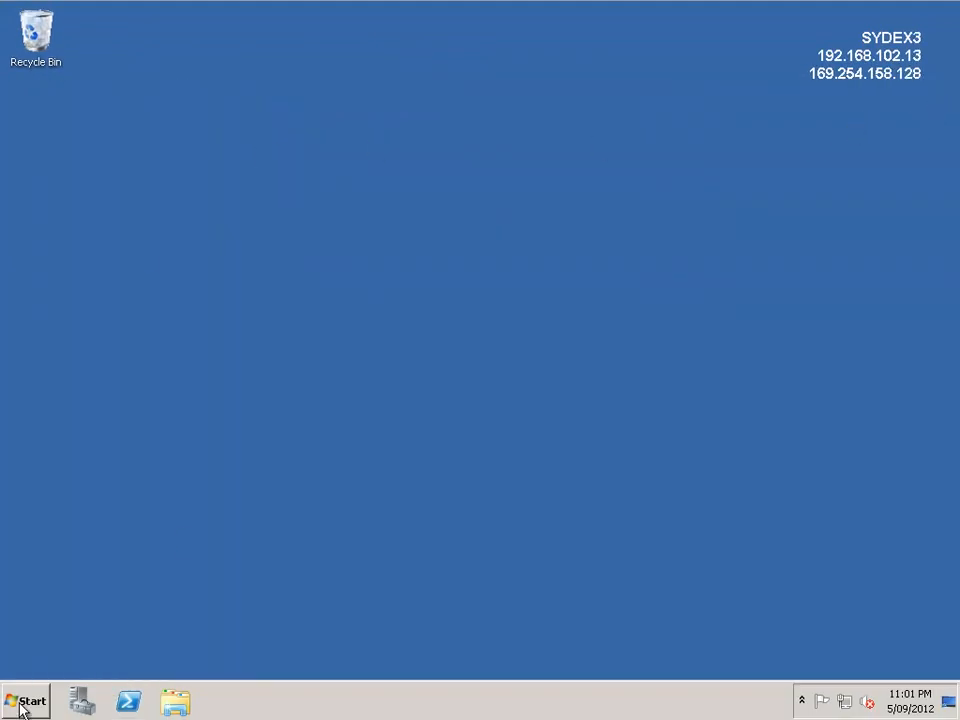
On SYDEX3, open a Command Prompt and ping SYDEX4's replication address 10.0.0.2.
left_click(22, 703)
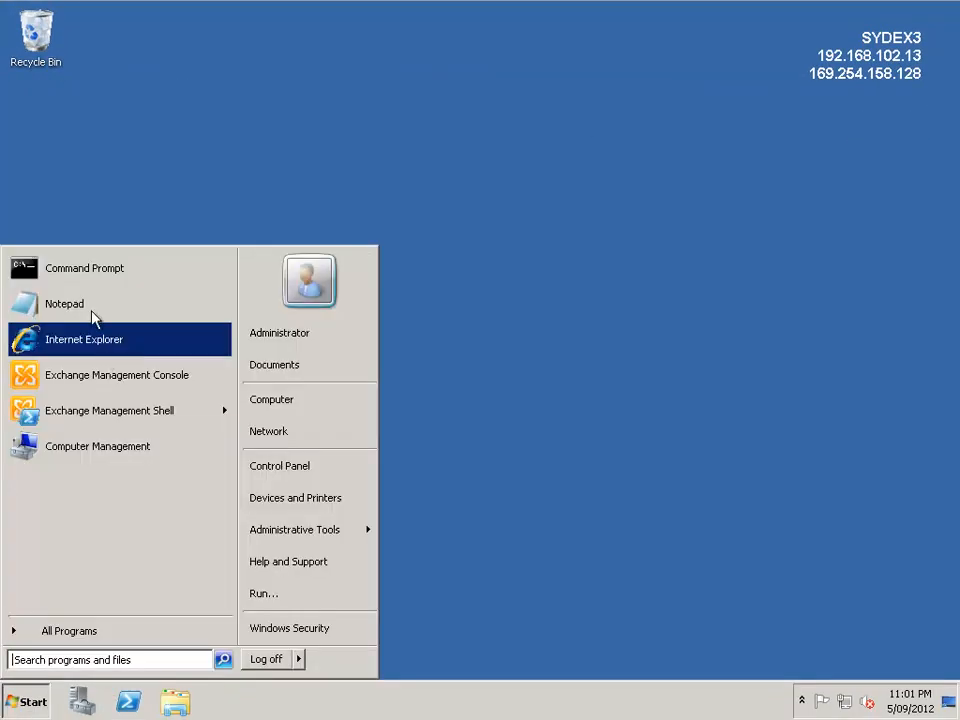
left_click(86, 282)
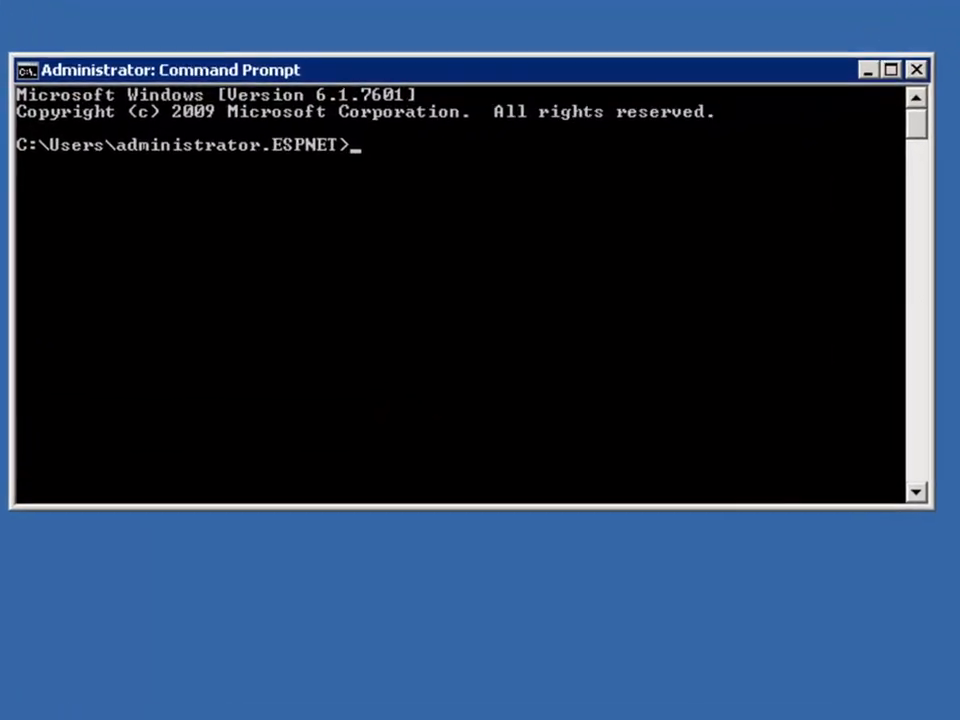
type("ping ")
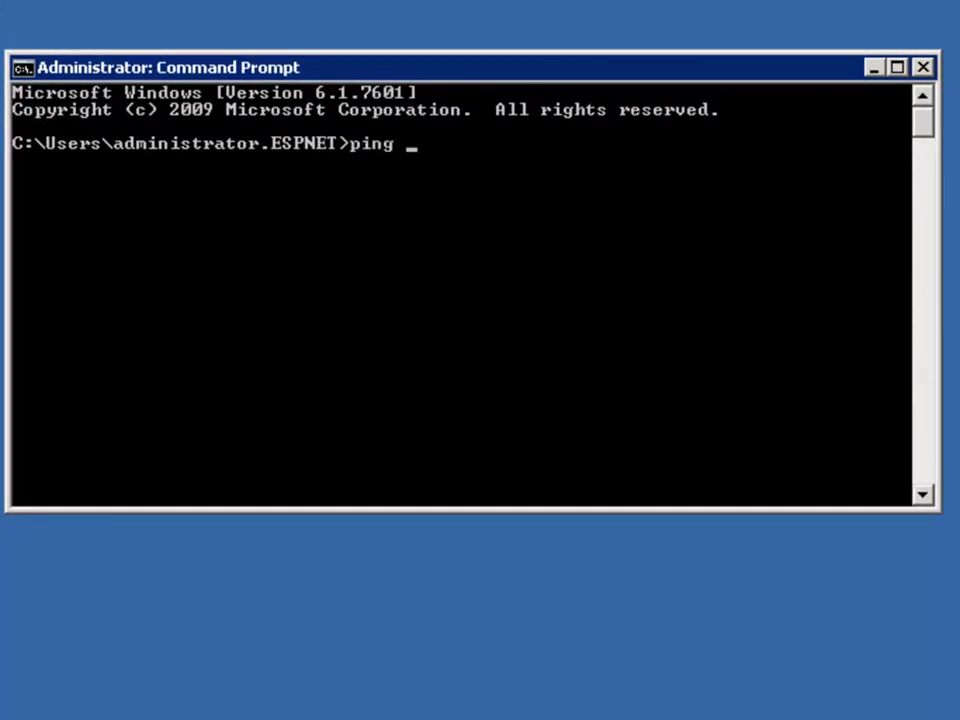
type("10.0.0.")
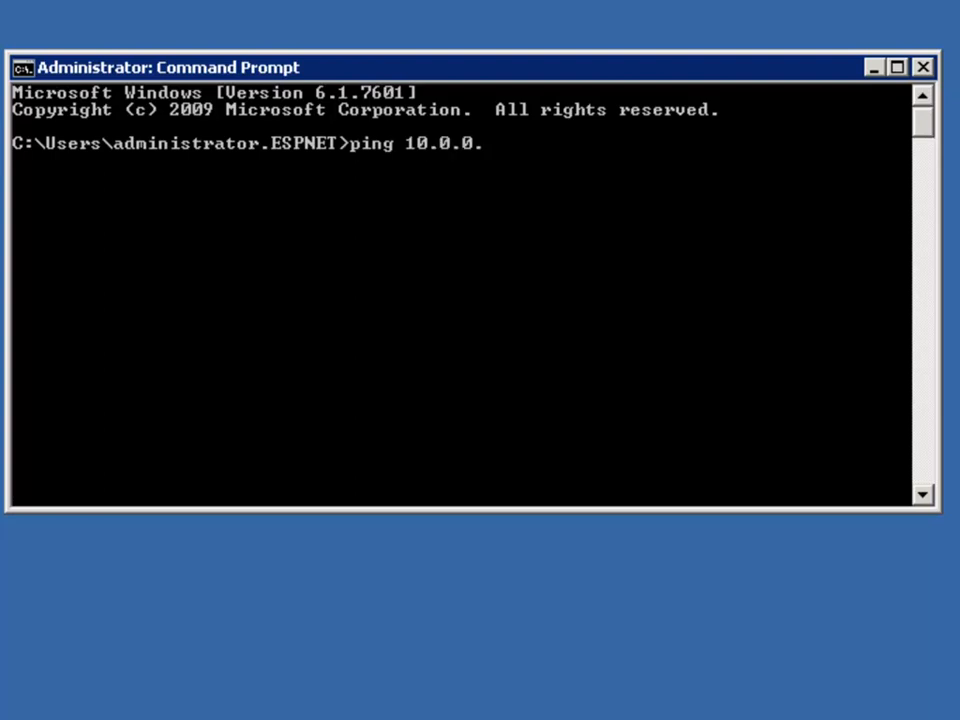
type("2")
key("Return")
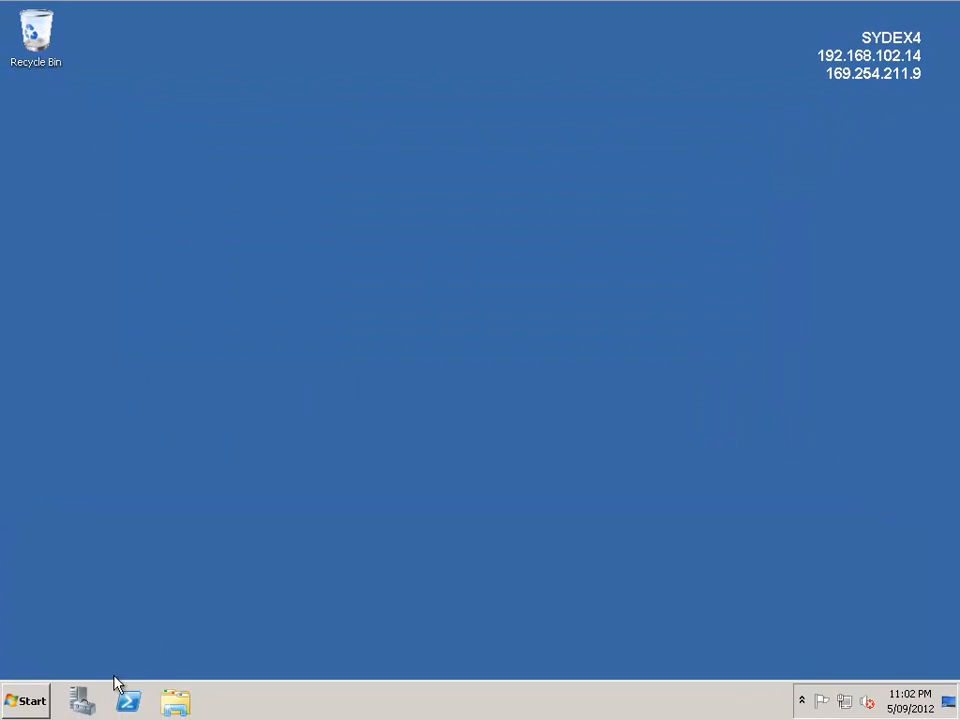
On SYDEX4, open a Command Prompt, ping SYDEX3's replication address 10.0.0.1 and close the window.
left_click(36, 700)
left_click(52, 268)
type("ping 10.0.")
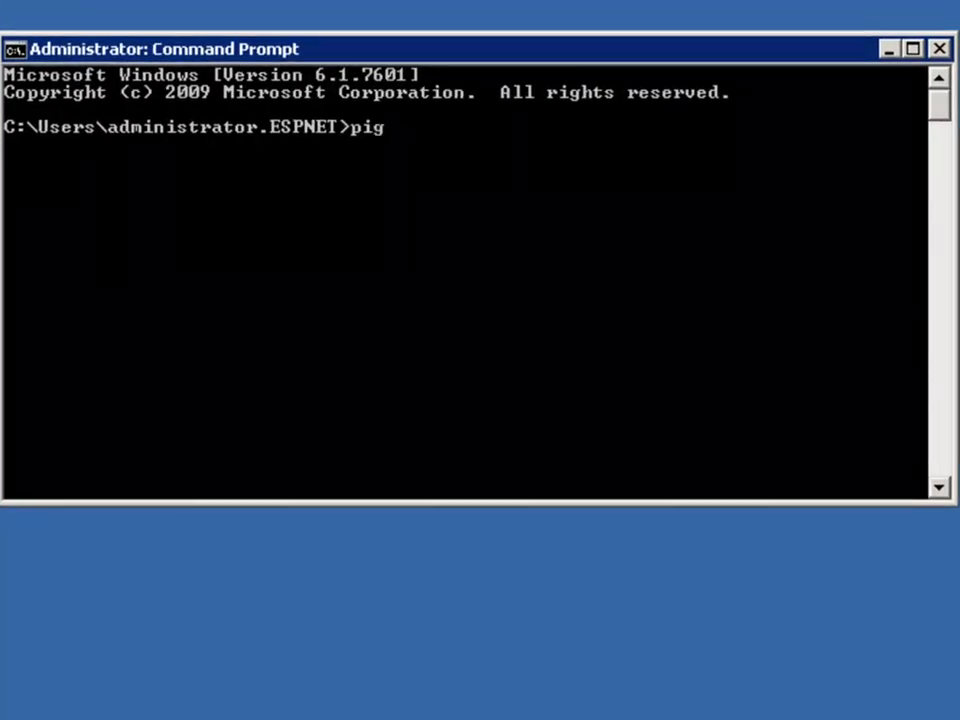
type("0.1")
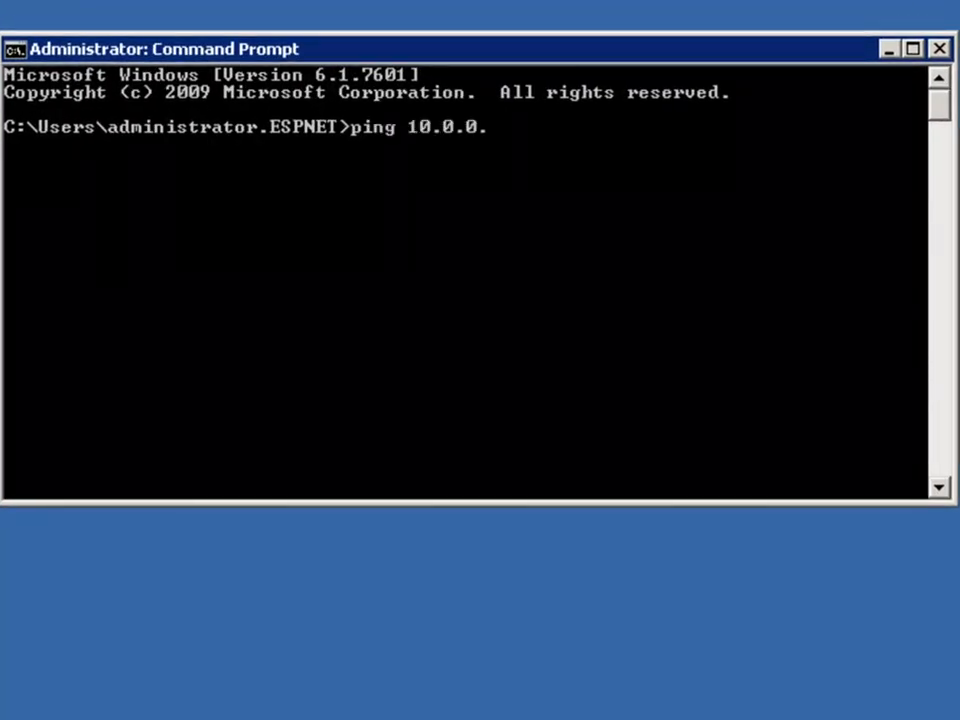
key("Return")
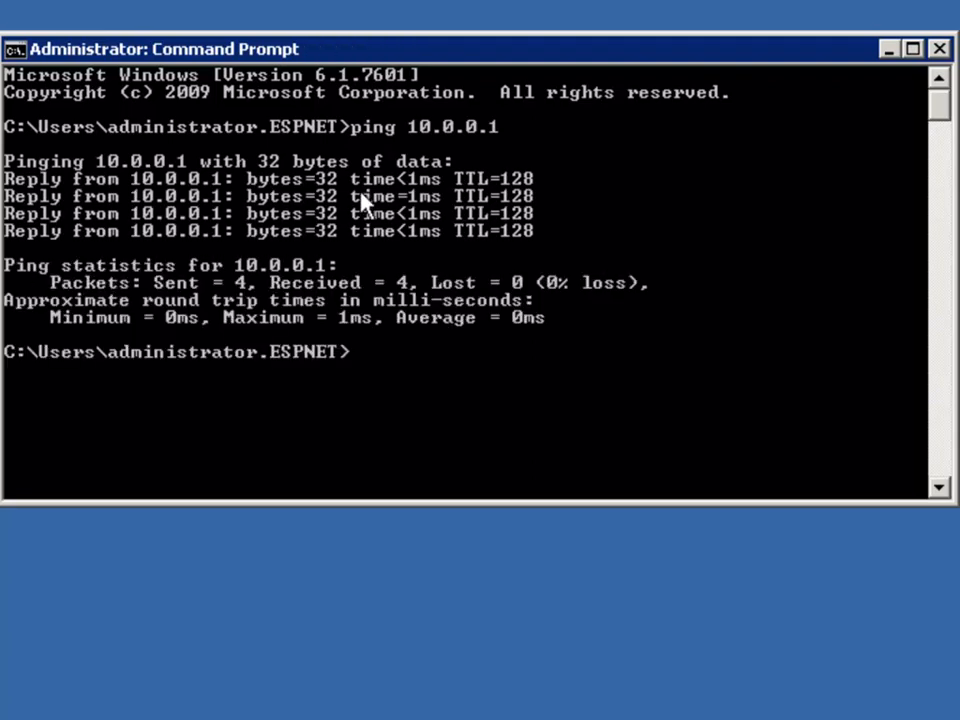
left_click(942, 49)
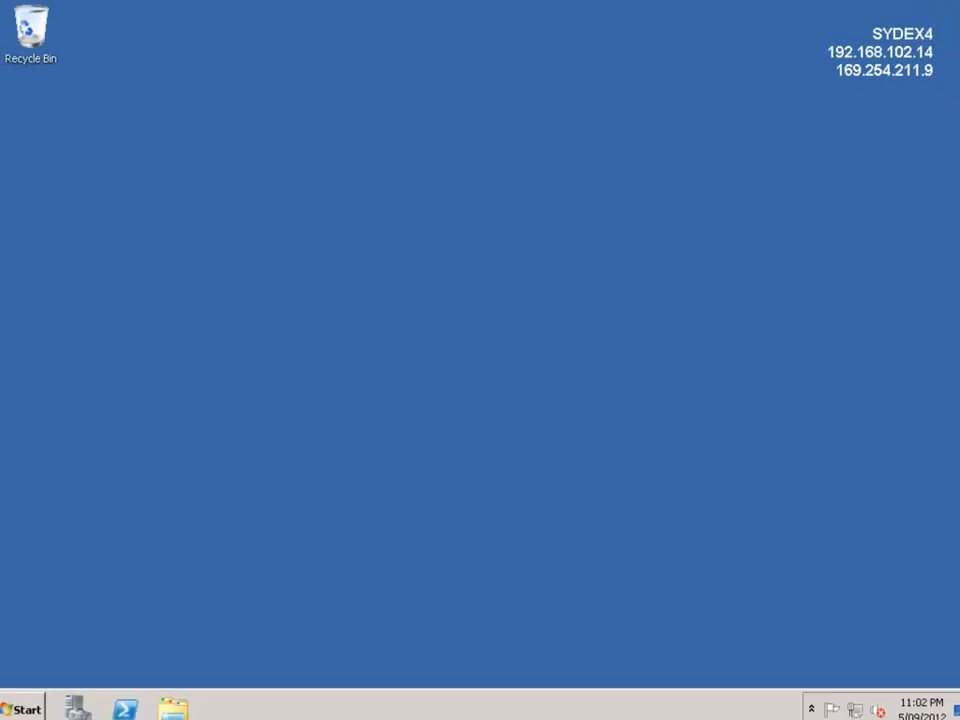